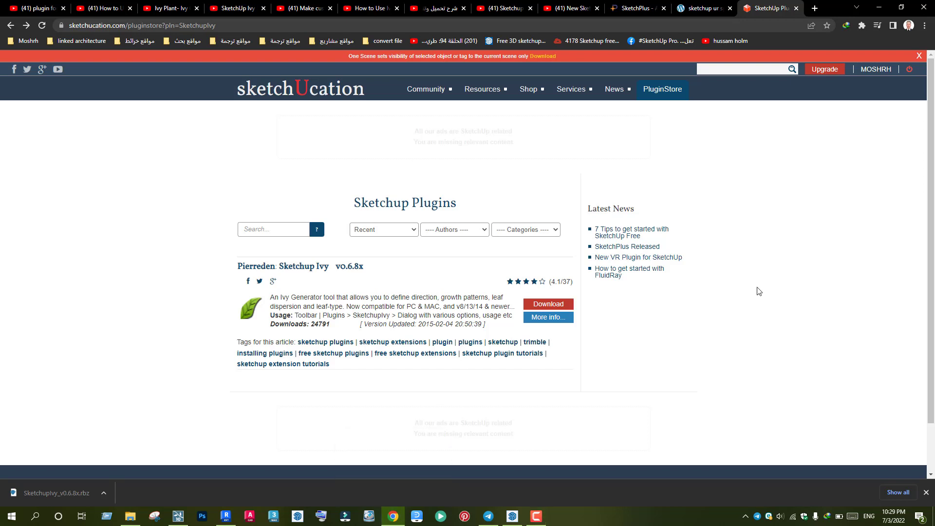
# Step: Minimize the Chrome window showing the Sketchup Ivy page to reveal the balustrade model in SketchUp
pyautogui.scroll(-1, 803, 233)
pyautogui.scroll(1, 877, 156)
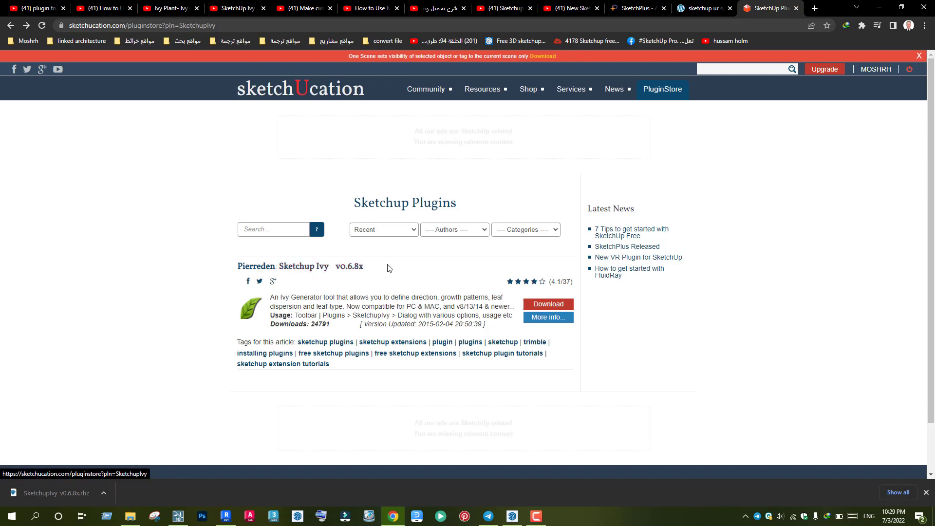
pyautogui.click(879, 6)
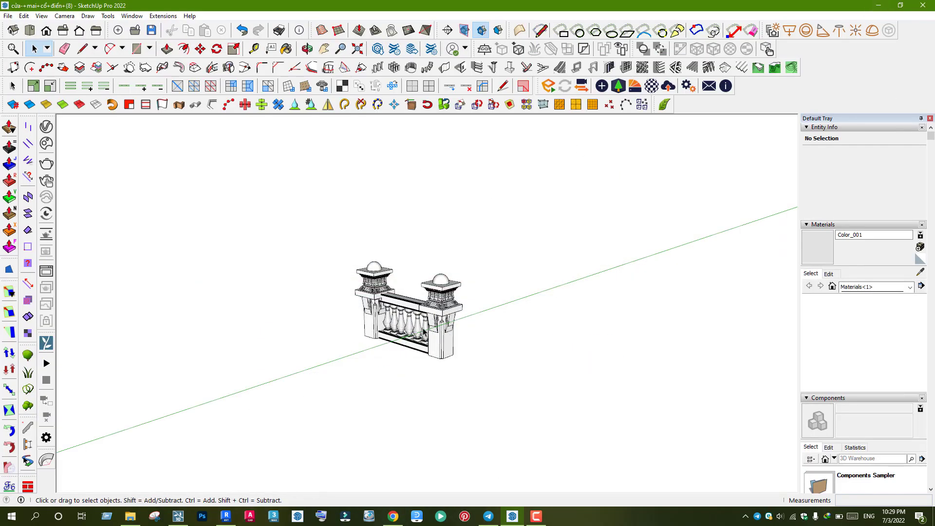
# Step: Zoom in and orbit around the balustrade, then return to the Sketchup Ivy page in Chrome
pyautogui.scroll(1, 390, 305)
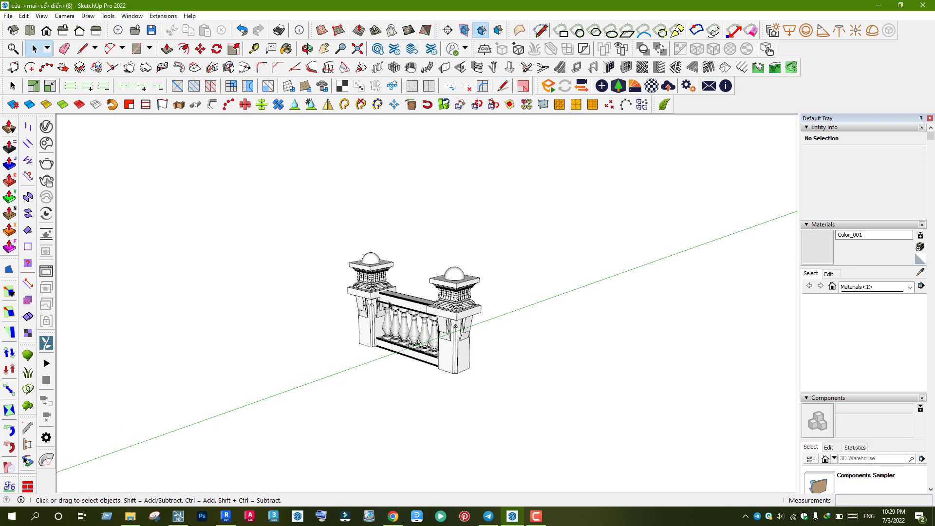
pyautogui.scroll(1, 391, 304)
pyautogui.moveTo(351, 316)
pyautogui.mouseDown(button='middle')
pyautogui.moveTo(509, 293)
pyautogui.moveTo(221, 252)
pyautogui.mouseUp(button='middle')
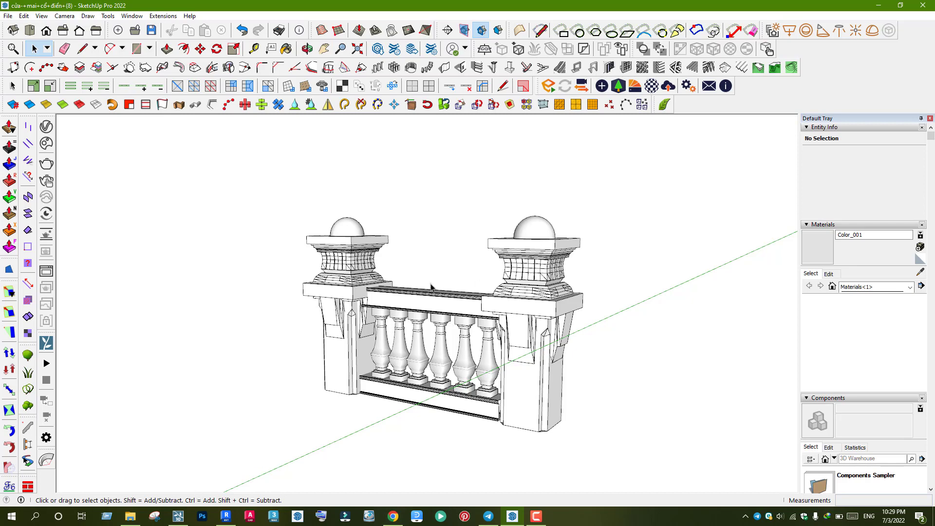
pyautogui.moveTo(424, 294); pyautogui.dragTo(375, 305, button='middle')
pyautogui.press('space')
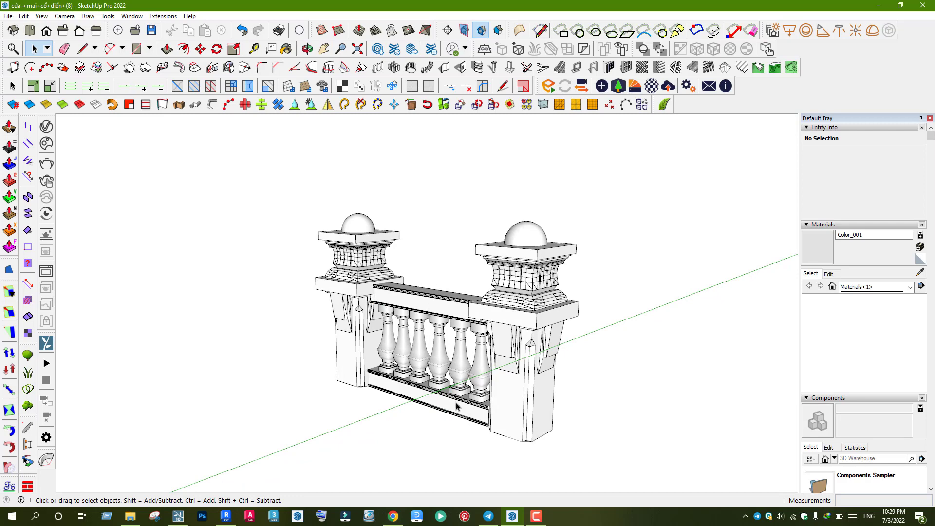
pyautogui.click(392, 516)
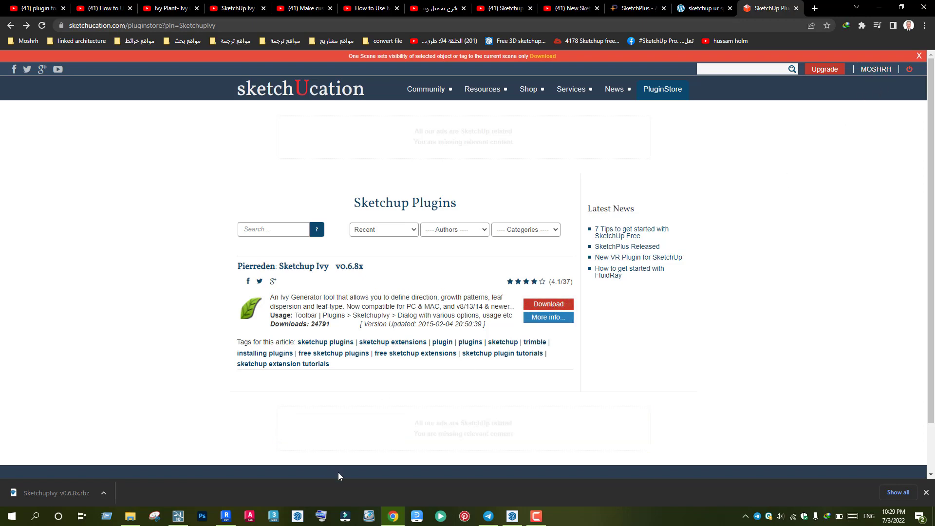
# Step: Install the SketchupIvy .rbz from the Desktop through the Extension Manager and dismiss the update notice
pyautogui.click(520, 516)
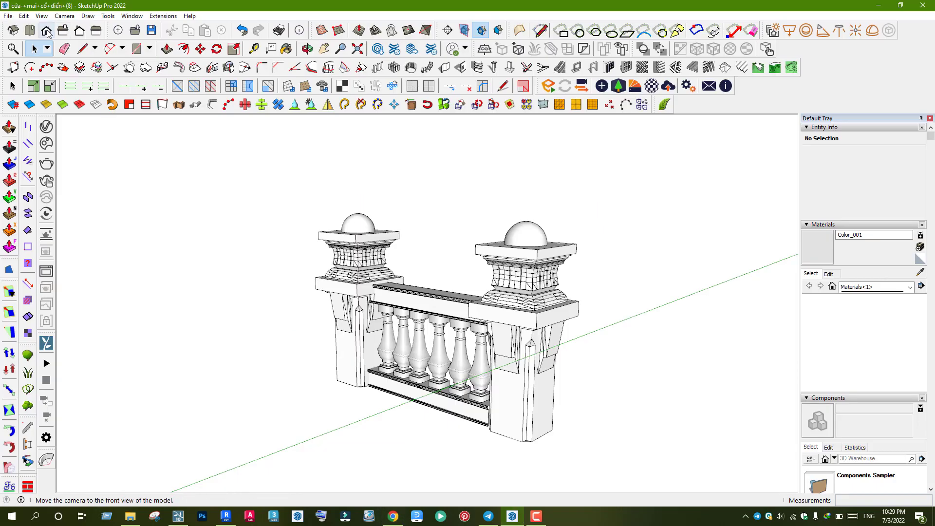
pyautogui.click(164, 16)
pyautogui.moveTo(177, 48)
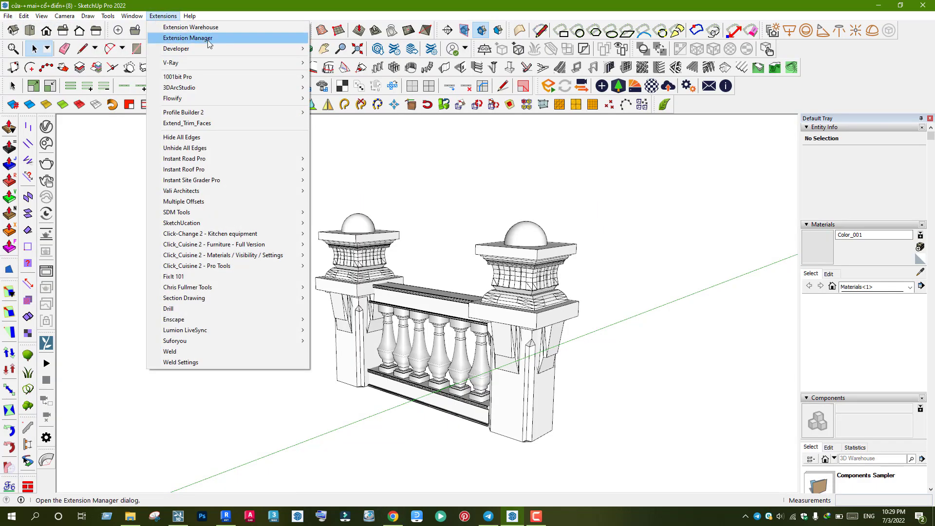
pyautogui.click(189, 38)
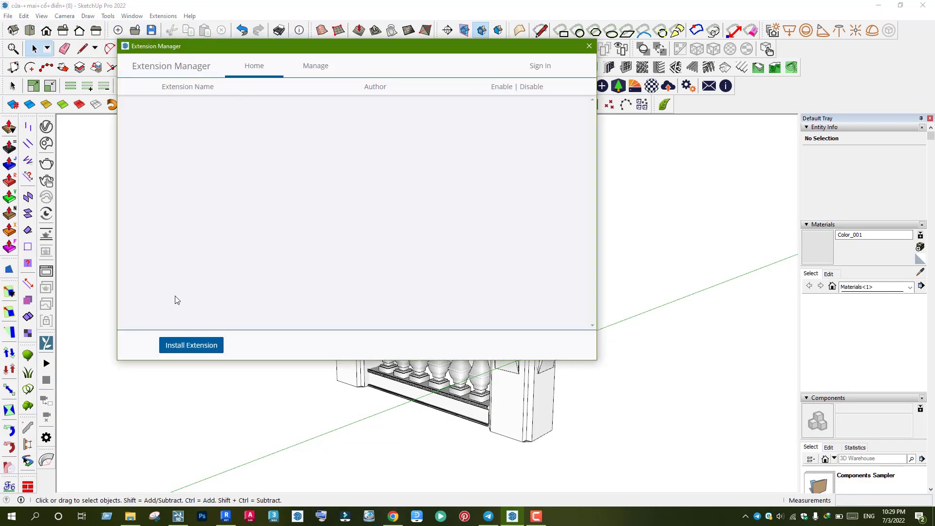
pyautogui.click(194, 345)
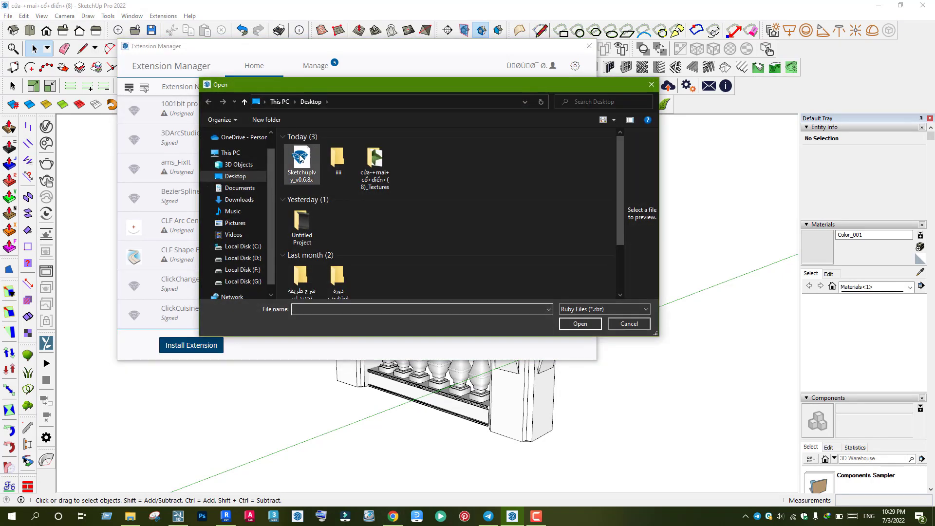
pyautogui.click(300, 157)
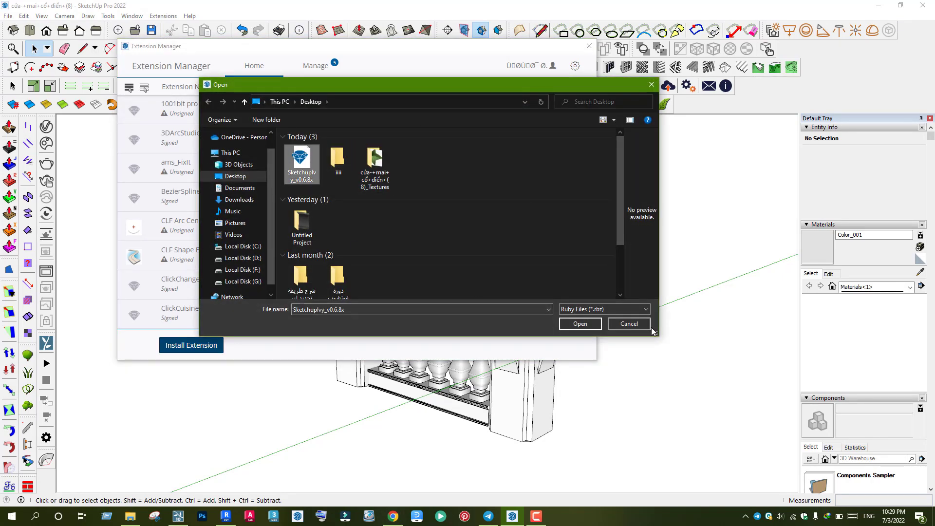
pyautogui.click(590, 326)
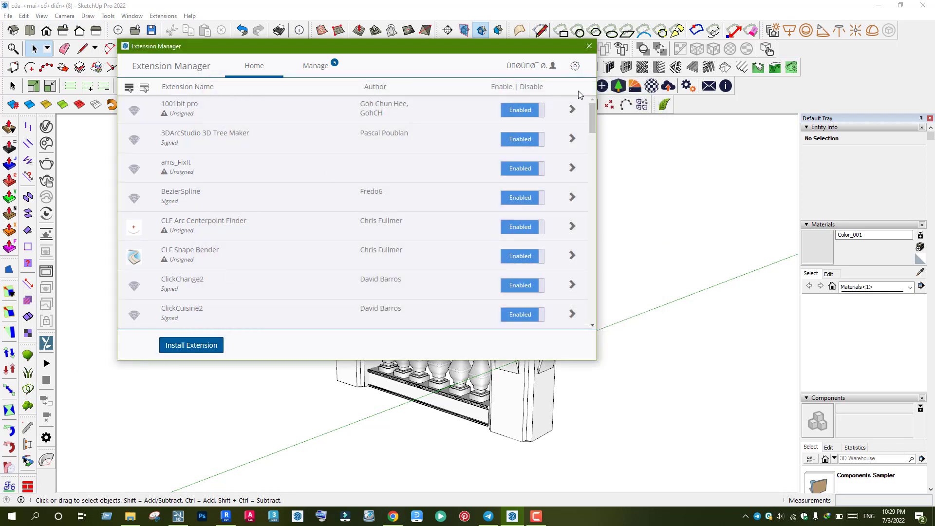
pyautogui.click(589, 46)
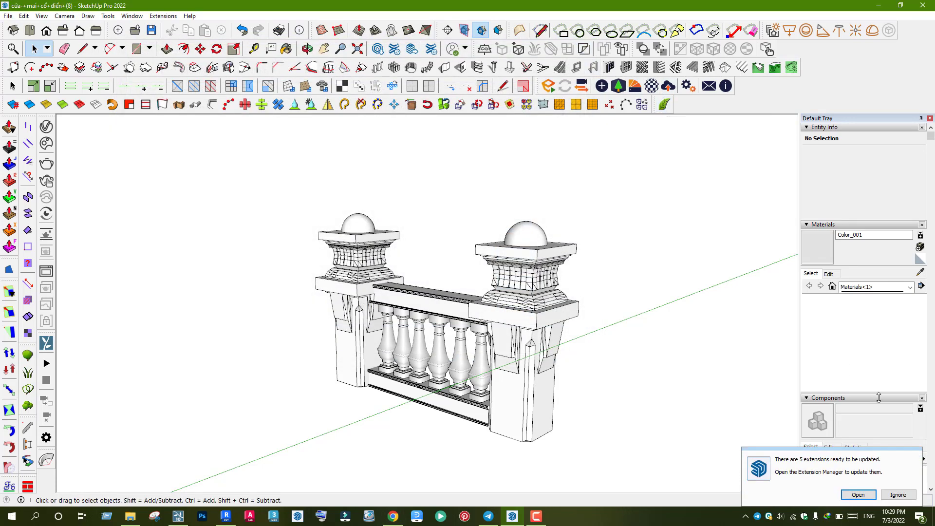
pyautogui.click(897, 494)
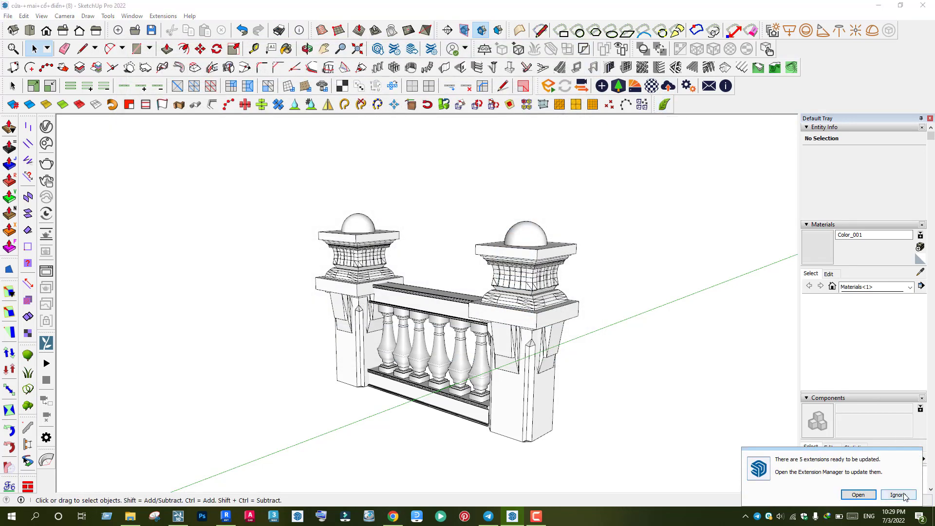
# Step: Open the SketchupIvy settings window and expand its list of shortcut Keys
pyautogui.click(664, 104)
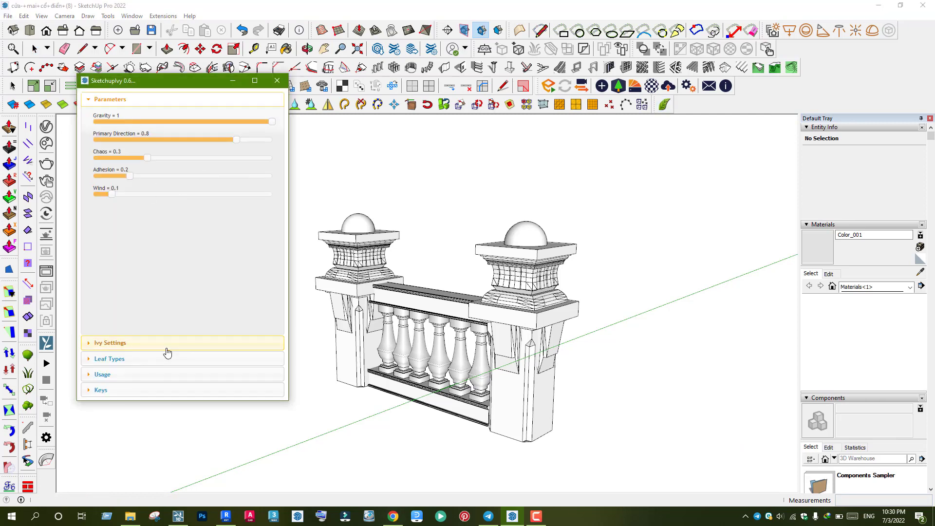
pyautogui.click(122, 390)
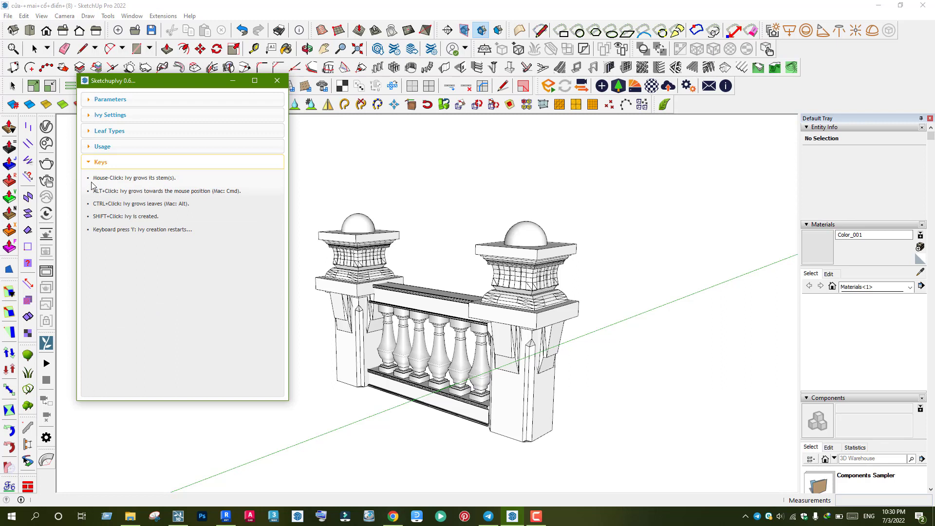
pyautogui.moveTo(93, 185)
pyautogui.mouseDown()
pyautogui.moveTo(177, 214)
pyautogui.moveTo(176, 244)
pyautogui.mouseUp()
pyautogui.click(175, 247)
# Step: Seed an ivy stem on the front rail and grow branches over the right post and left rail
pyautogui.click(463, 403)
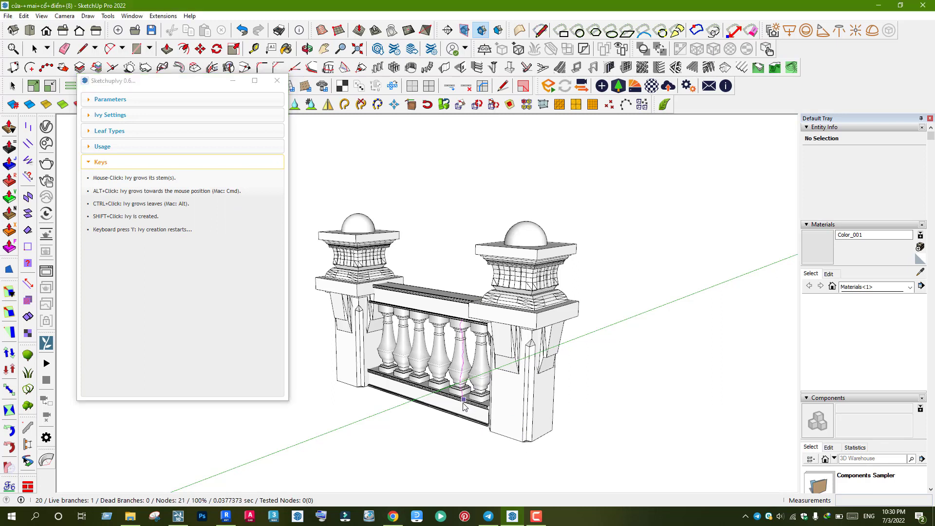
pyautogui.click(464, 407)
pyautogui.click(464, 407)
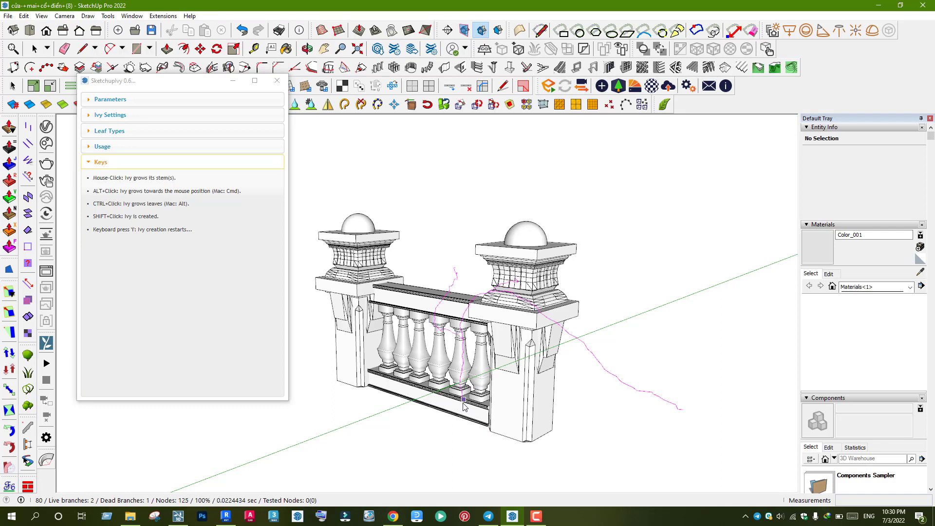
pyautogui.click(464, 406)
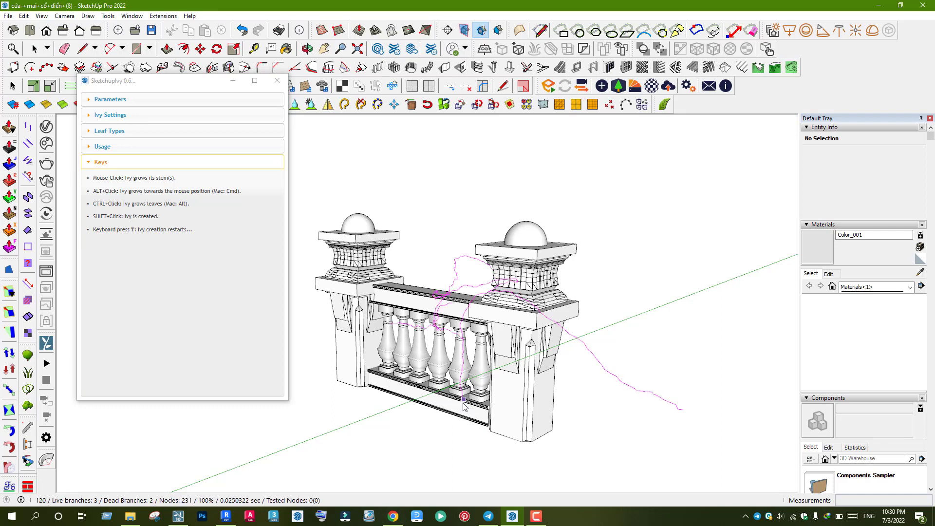
pyautogui.click(464, 407)
pyautogui.click(464, 407)
pyautogui.click(464, 407)
pyautogui.click(464, 406)
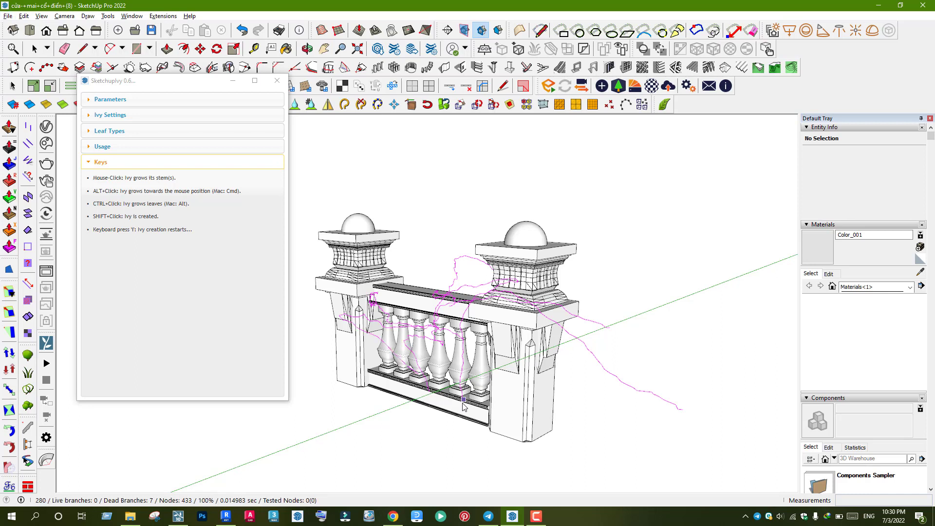
# Step: Keep growing the ivy stems, add leaves along them, and show the leaf type choices
pyautogui.click(415, 393)
pyautogui.click(415, 393)
pyautogui.keyDown('ctrl'); pyautogui.click(415, 392); pyautogui.keyUp('ctrl')
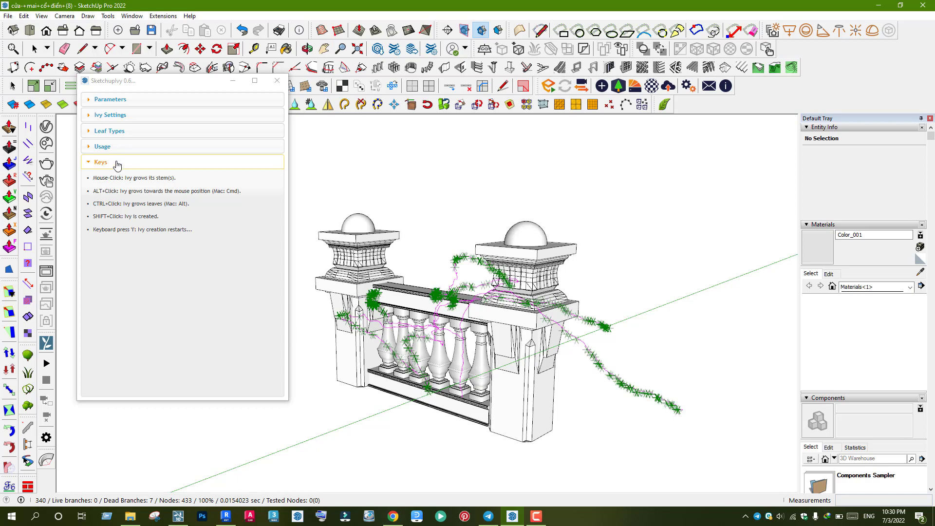
pyautogui.click(115, 130)
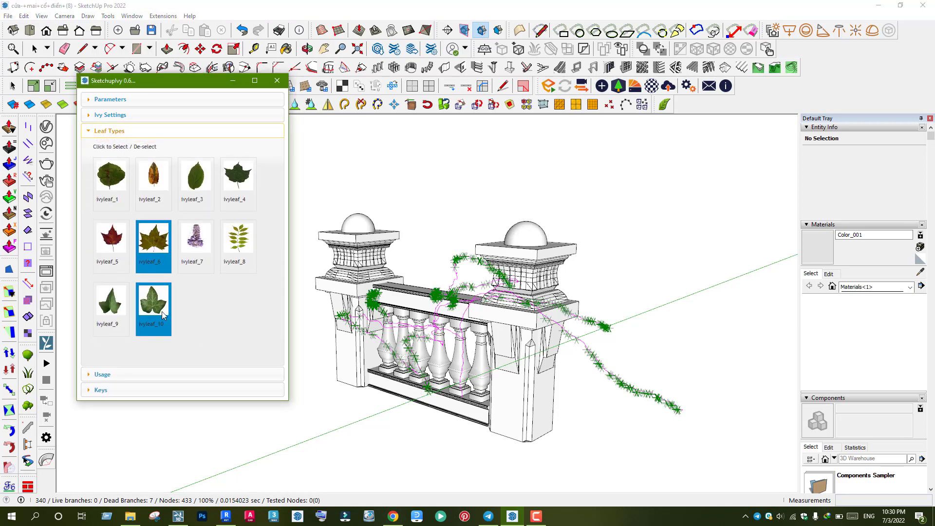
# Step: Add the ivyleaf_3 leaf type and grow a new leafy ivy branch on the right post
pyautogui.click(205, 184)
pyautogui.click(475, 413)
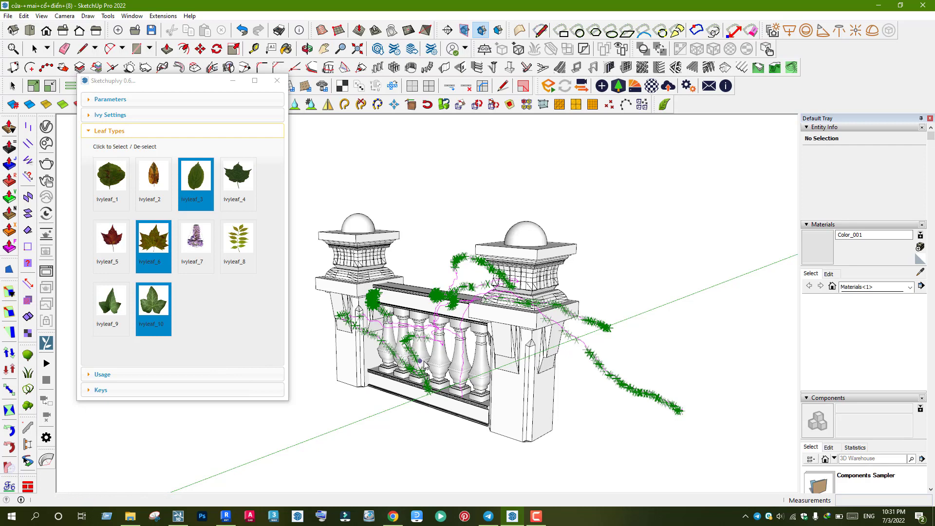
pyautogui.click(530, 382)
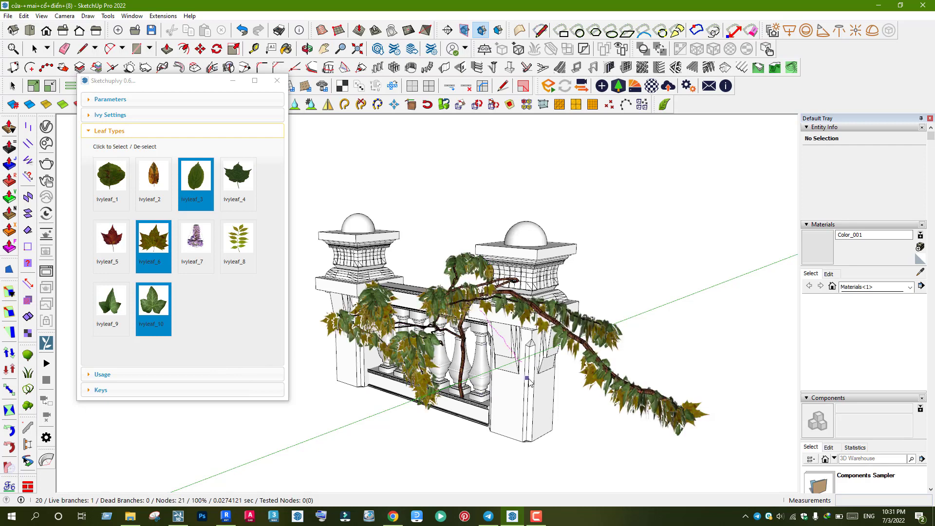
pyautogui.moveTo(508, 435)
pyautogui.mouseDown(button='middle')
pyautogui.moveTo(572, 374)
pyautogui.moveTo(257, 432)
pyautogui.moveTo(459, 403)
pyautogui.mouseUp(button='middle')
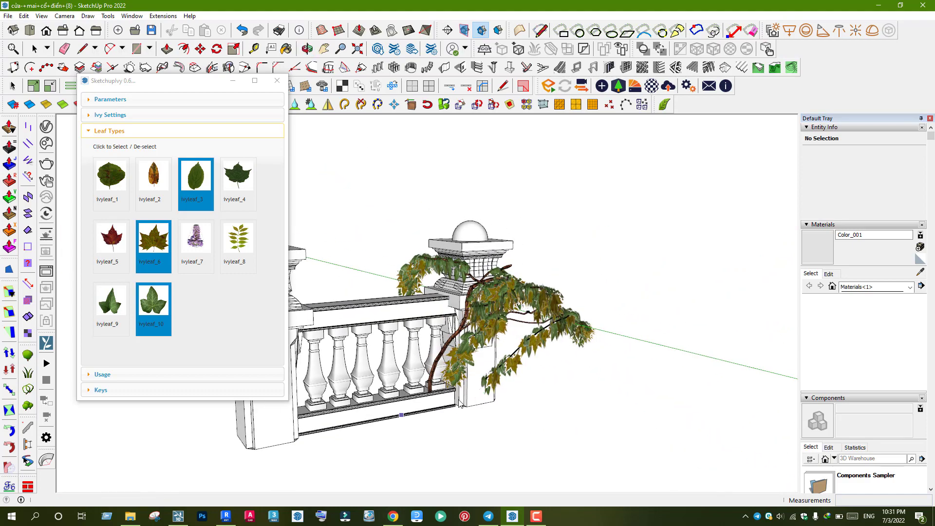
# Step: Deselect leaf types ivyleaf_6, ivyleaf_3 and ivyleaf_10, then start a new ivy strand on the railing
pyautogui.click(163, 264)
pyautogui.click(195, 208)
pyautogui.click(155, 310)
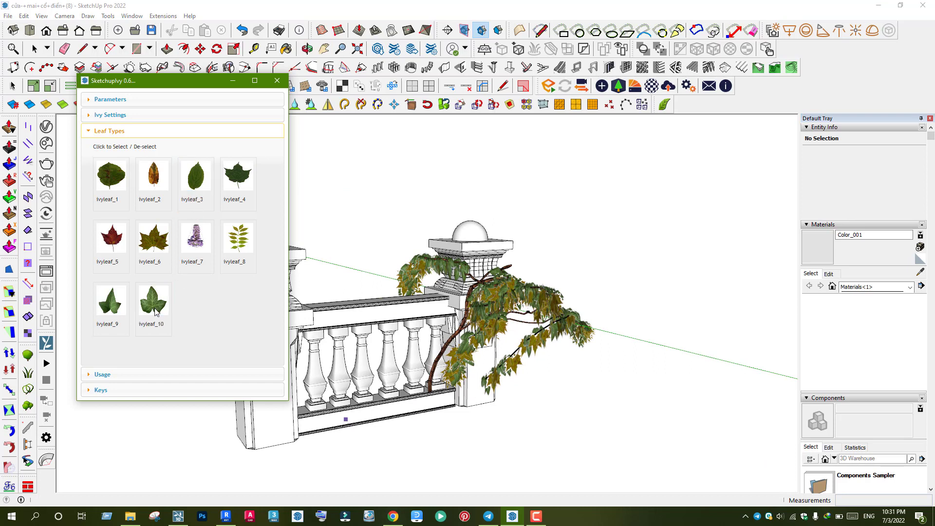
pyautogui.click(352, 427)
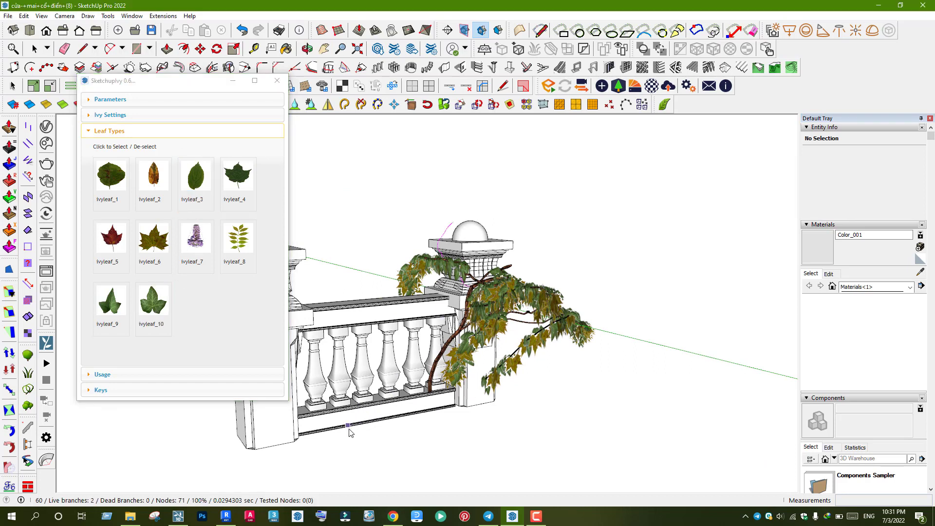
pyautogui.click(279, 89)
pyautogui.rightClick(323, 229)
# Step: Reopen SketchupIvy, seed ivy on the left balusters, and generate a dense mass of brown vines
pyautogui.click(395, 196)
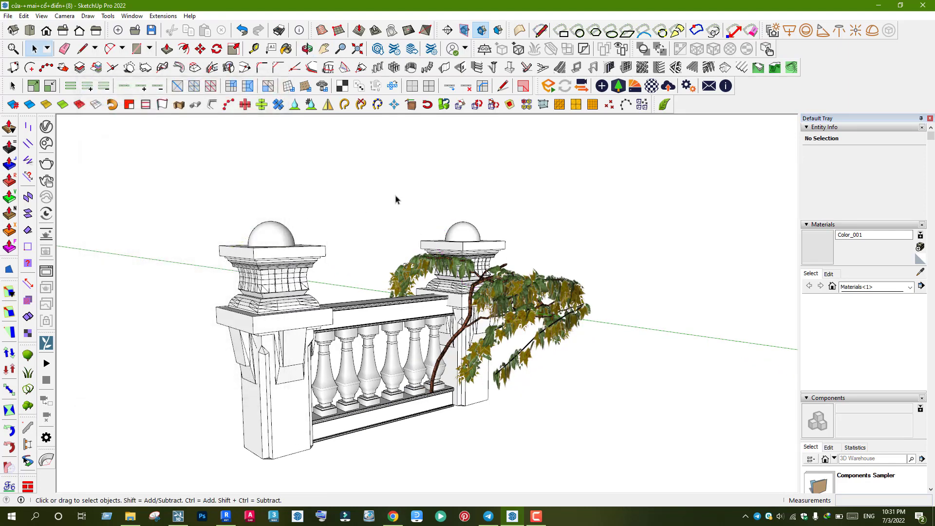
pyautogui.click(663, 104)
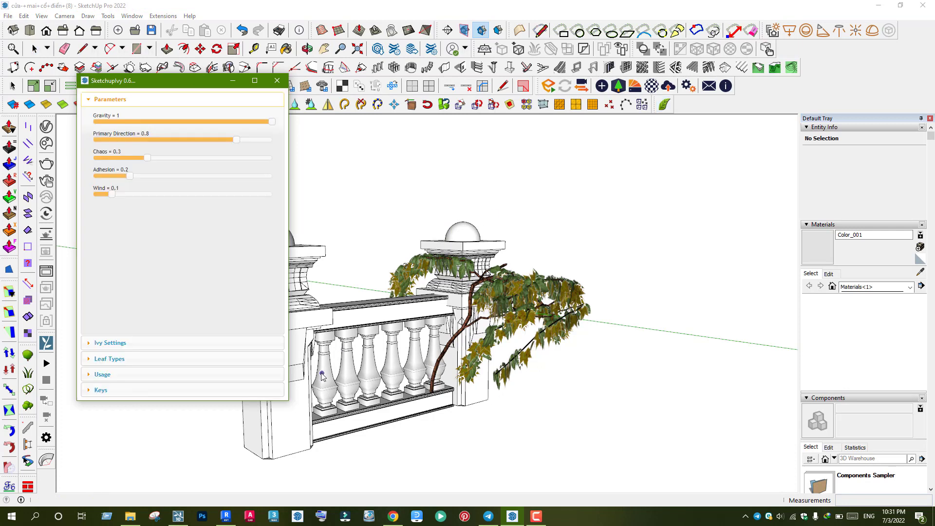
pyautogui.click(354, 421)
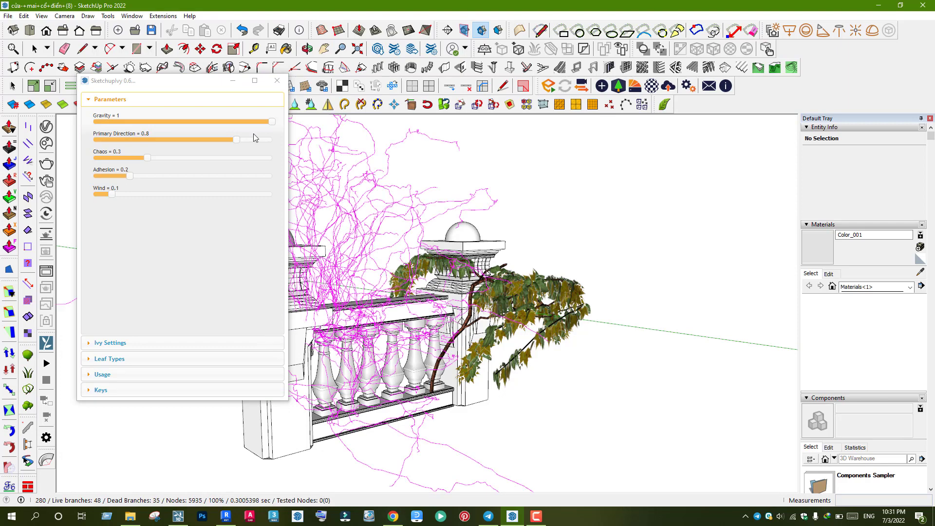
pyautogui.click(118, 359)
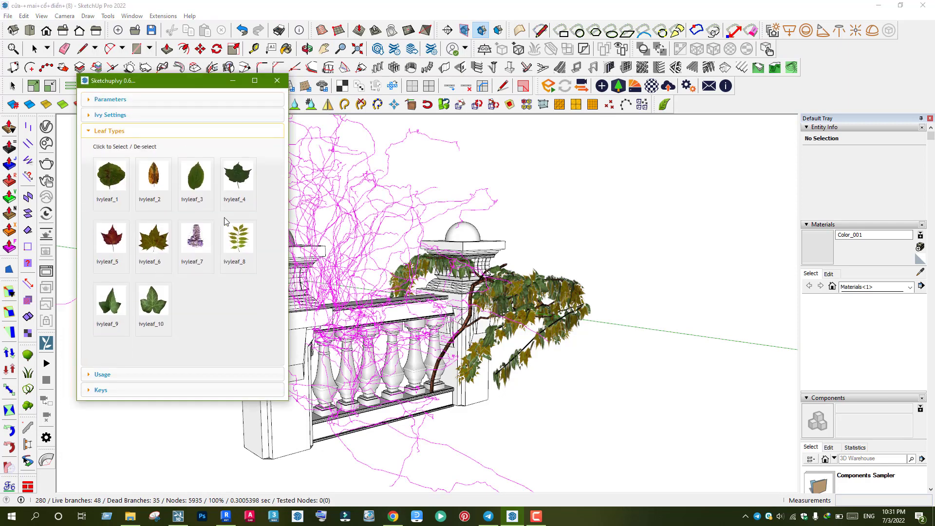
pyautogui.click(414, 368)
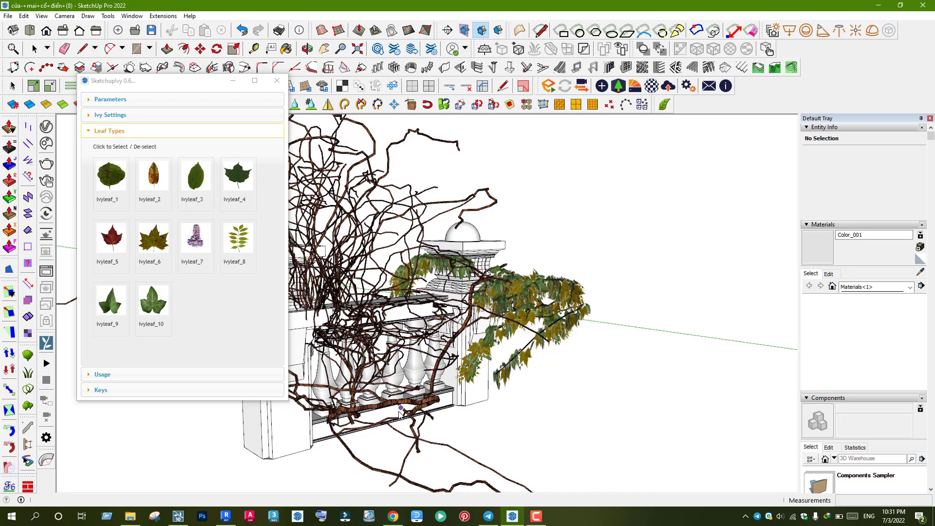
pyautogui.click(277, 80)
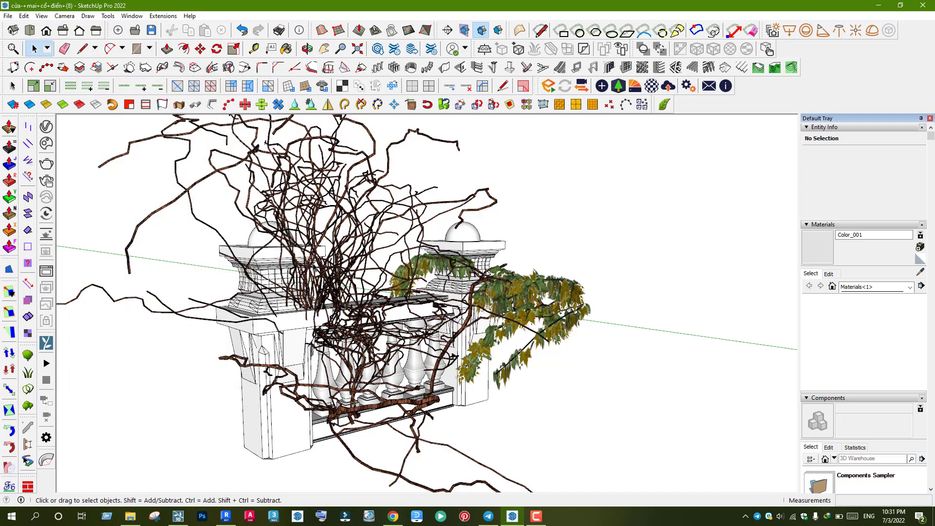
# Step: Export the model as an FBX 3D file named 111111 to the Desktop
pyautogui.click(9, 16)
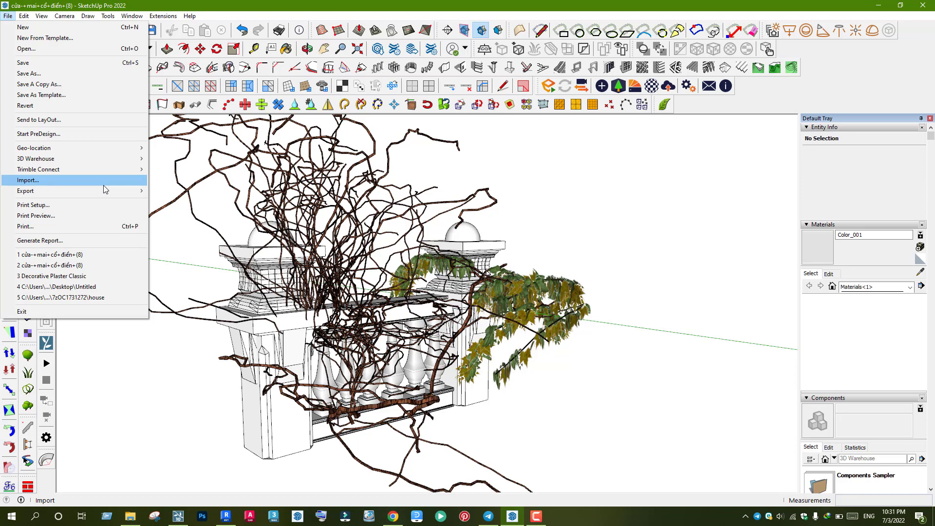
pyautogui.moveTo(44, 191)
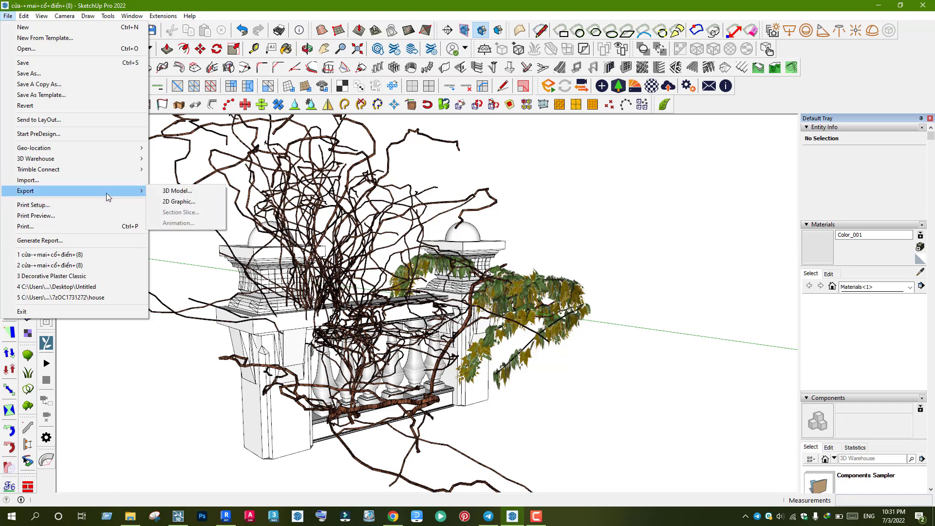
pyautogui.click(168, 191)
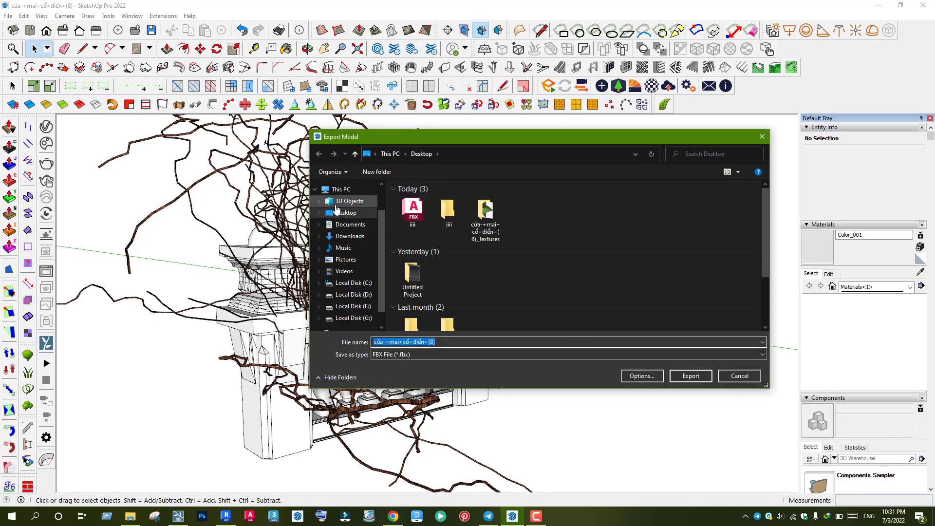
pyautogui.click(343, 213)
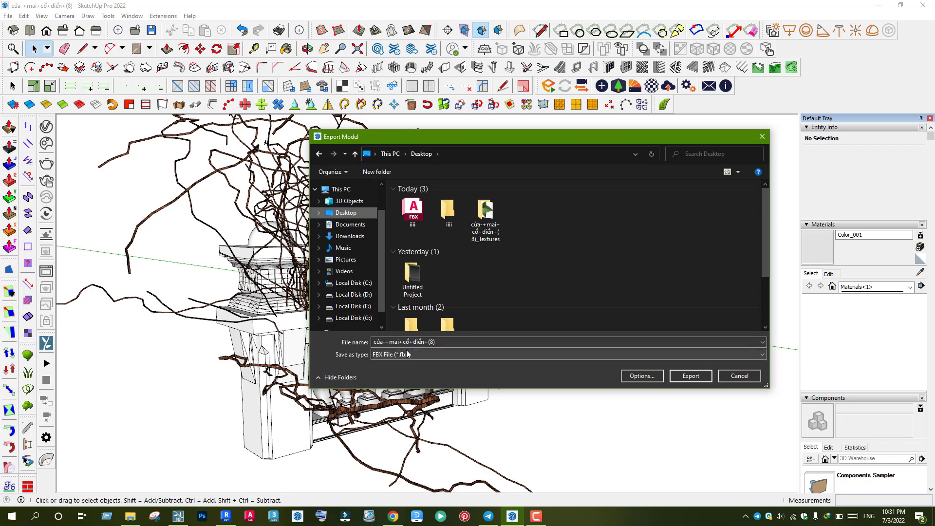
pyautogui.doubleClick(477, 342)
pyautogui.write('111')
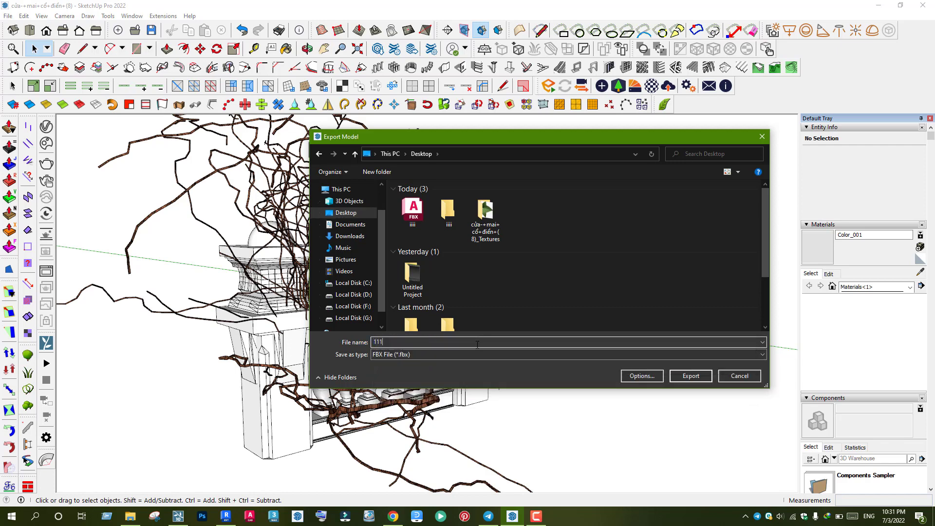
pyautogui.write('1111')
pyautogui.press('Return')
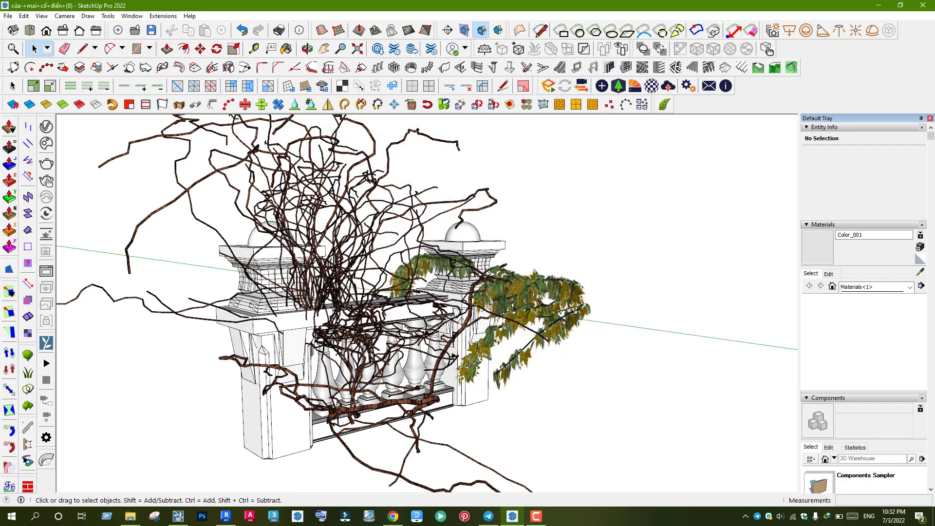
pyautogui.click(535, 516)
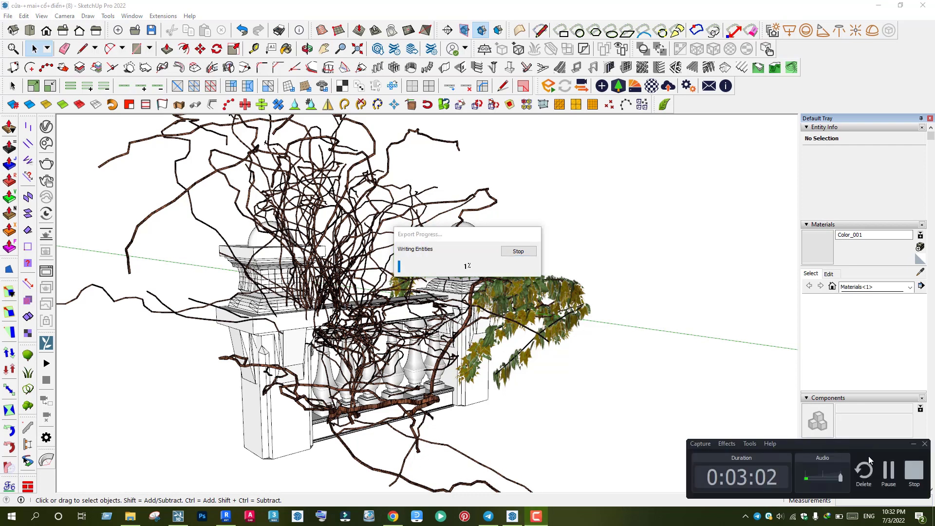
pyautogui.click(888, 471)
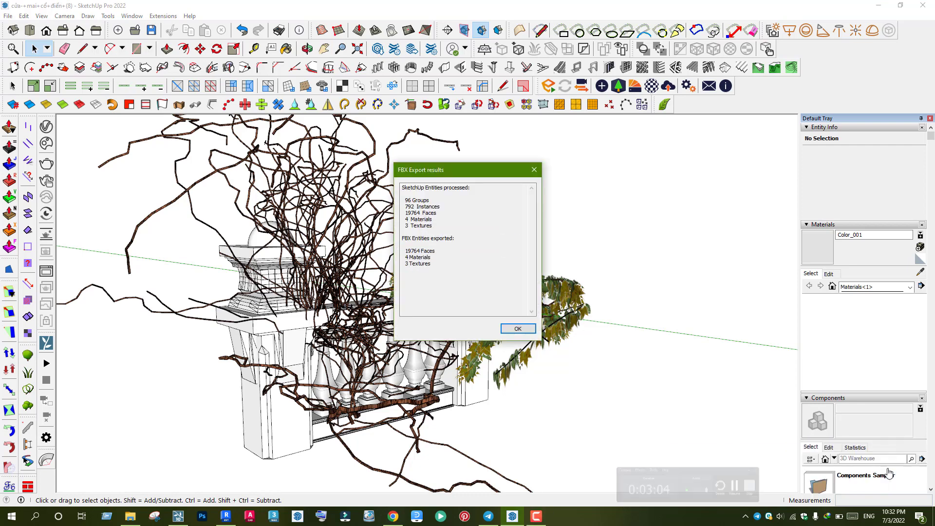
# Step: Dismiss the FBX export summary and switch from SketchUp to the empty Lumion grass scene
pyautogui.click(518, 329)
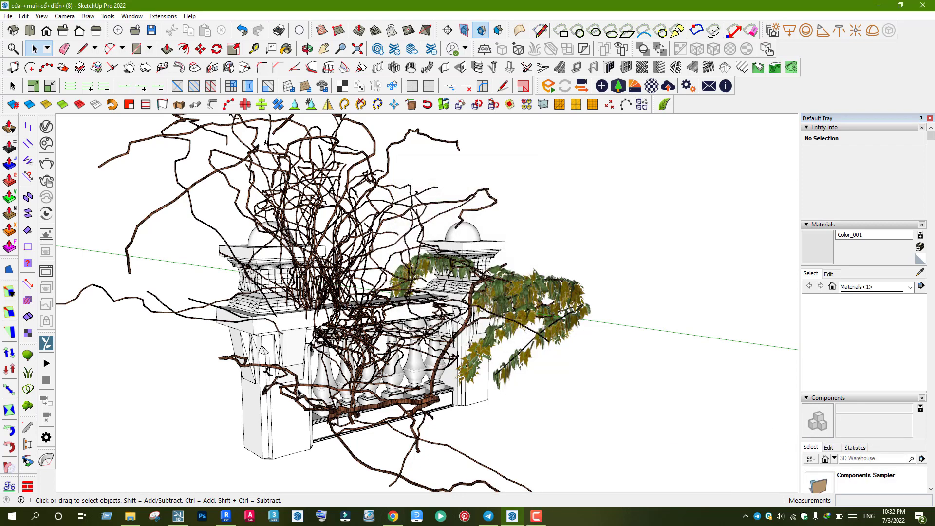
pyautogui.click(178, 516)
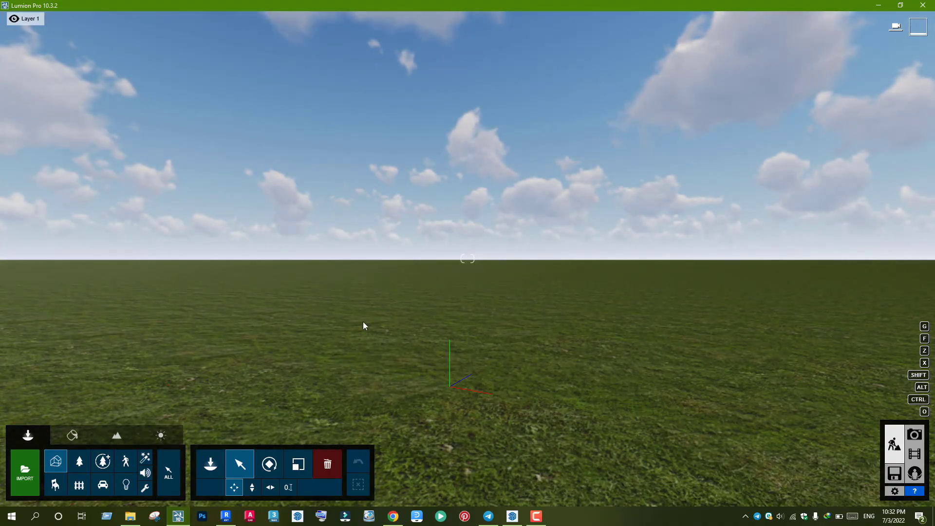
pyautogui.click(512, 516)
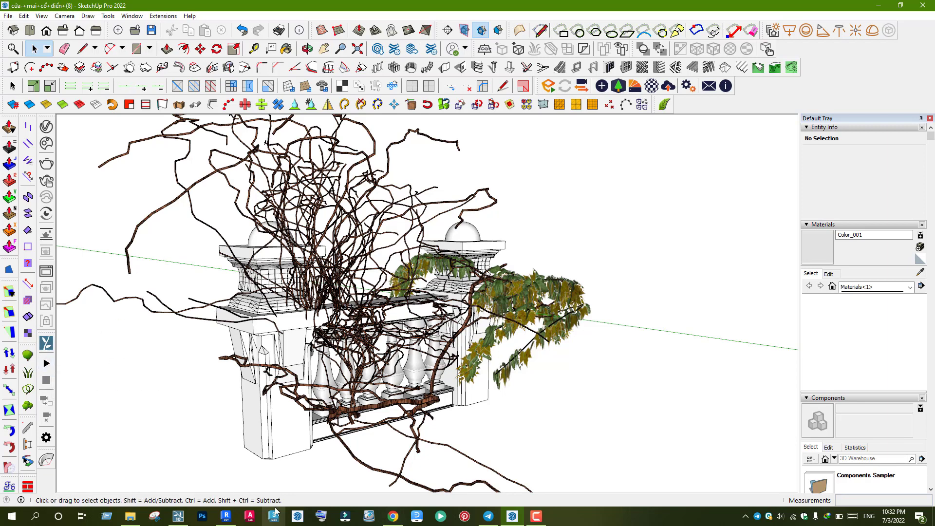
pyautogui.click(184, 512)
# Step: Import the 1111111 FBX file into the Lumion scene and confirm it
pyautogui.click(30, 460)
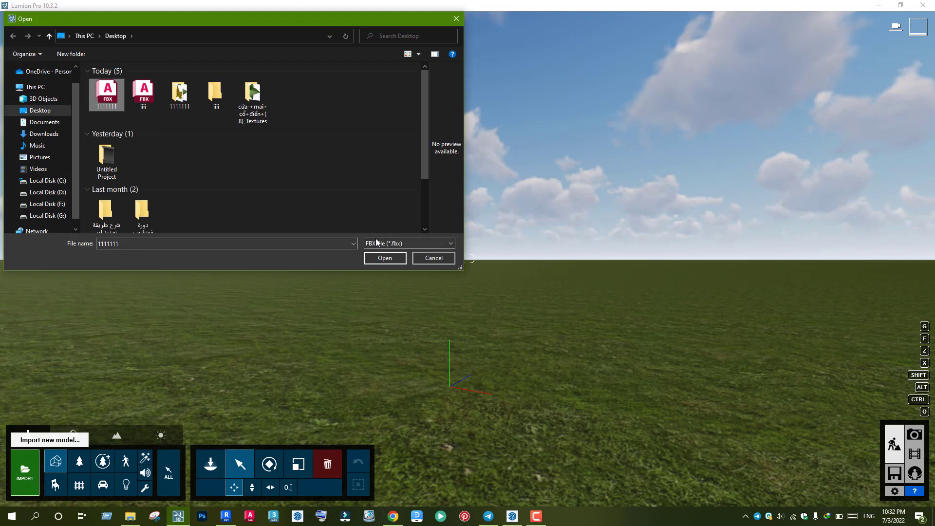
pyautogui.click(389, 251)
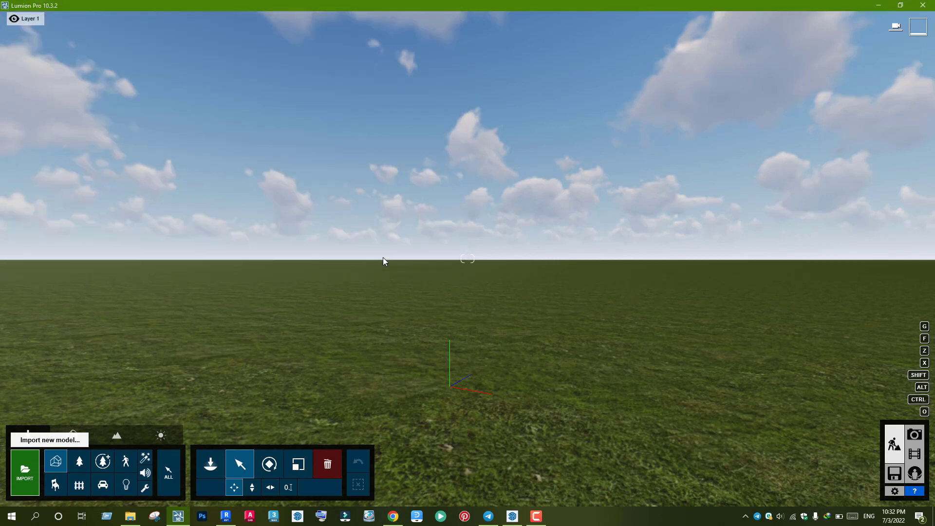
pyautogui.click(614, 357)
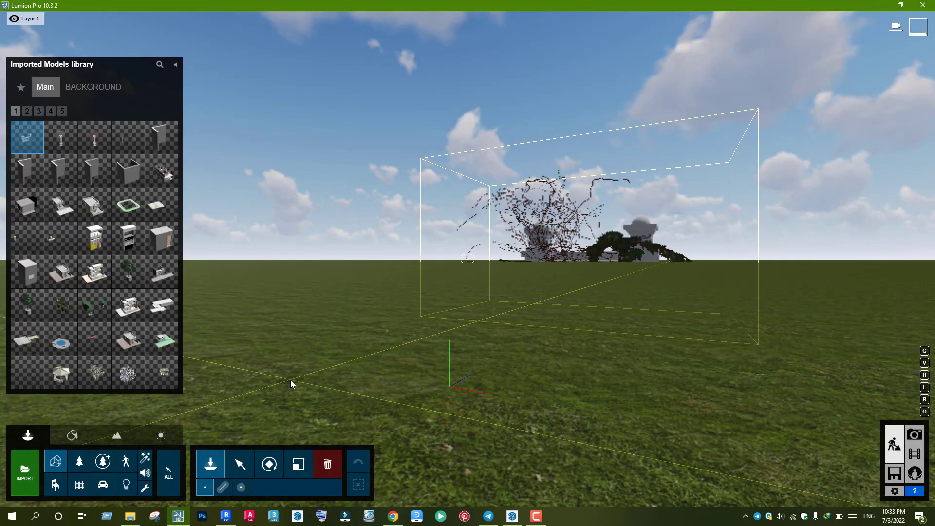
# Step: Place the imported balustrade on the grass and fly the camera toward it
pyautogui.click(312, 359)
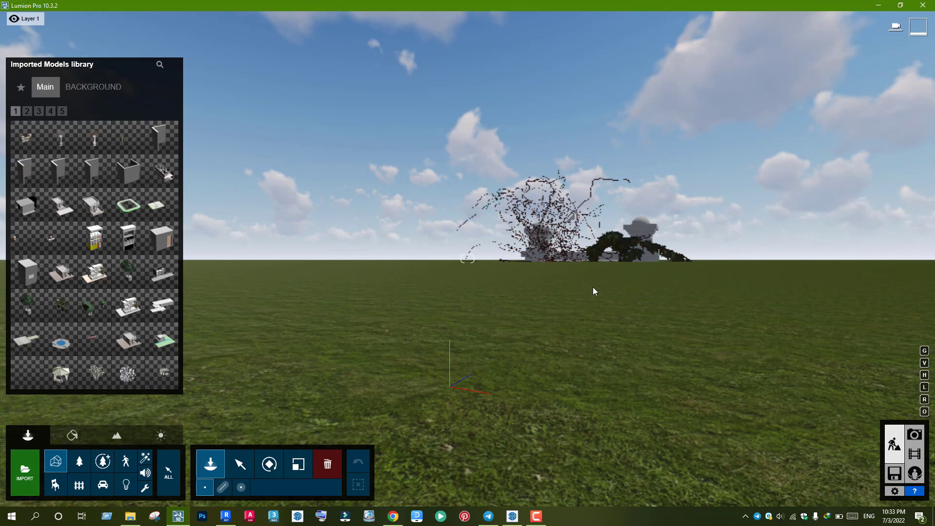
pyautogui.press('w')
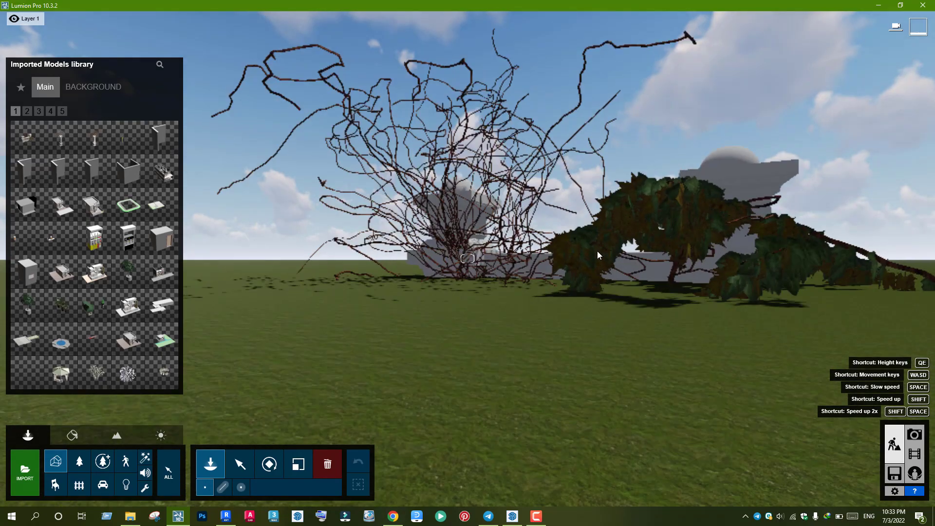
pyautogui.press('a')
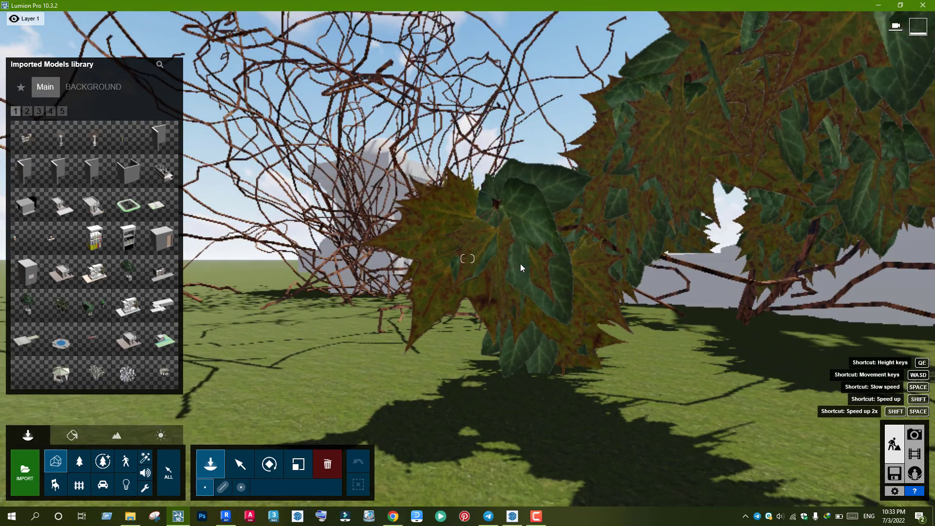
pyautogui.press('s')
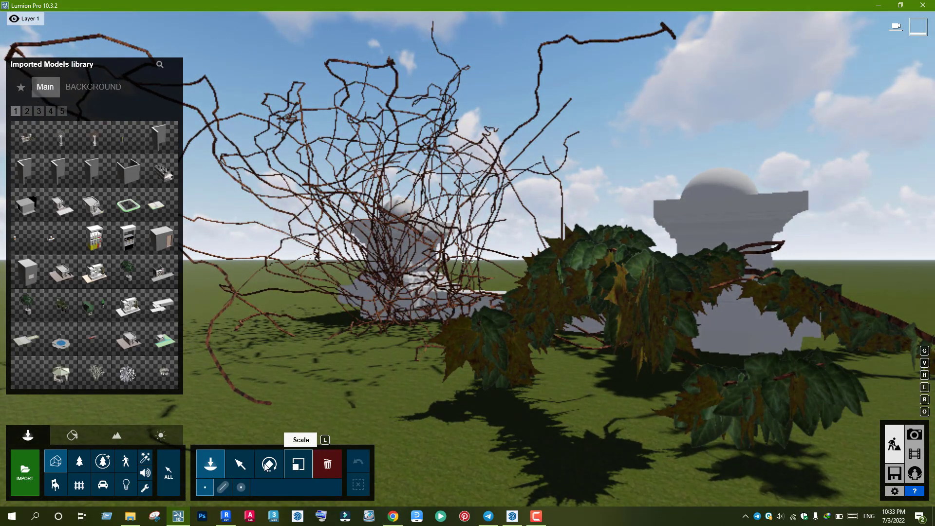
# Step: Select the imported model and back the camera away until the whole balustrade is visible
pyautogui.click(241, 464)
pyautogui.click(457, 334)
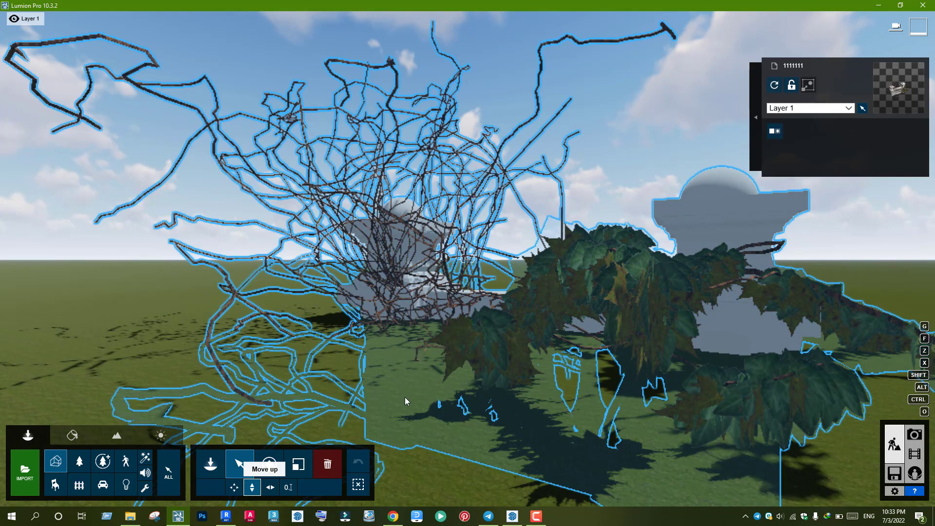
pyautogui.press('s')
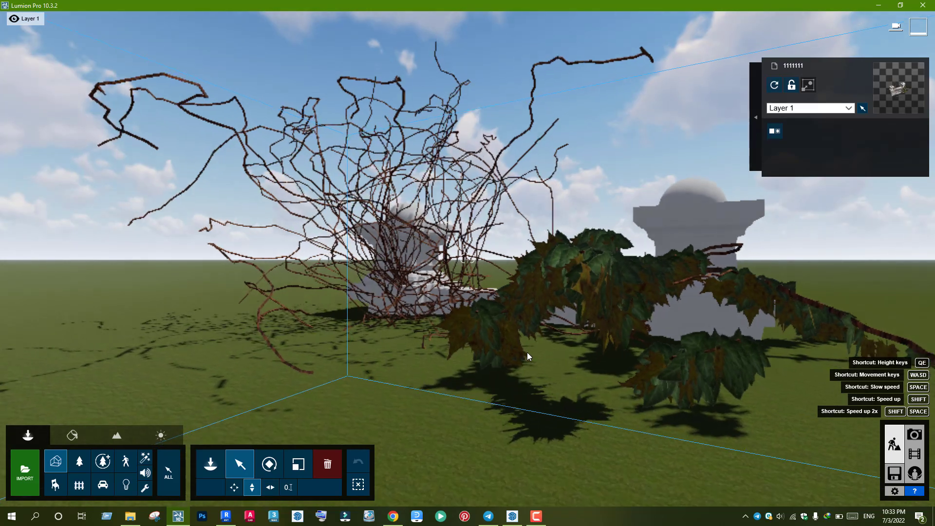
pyautogui.press('s')
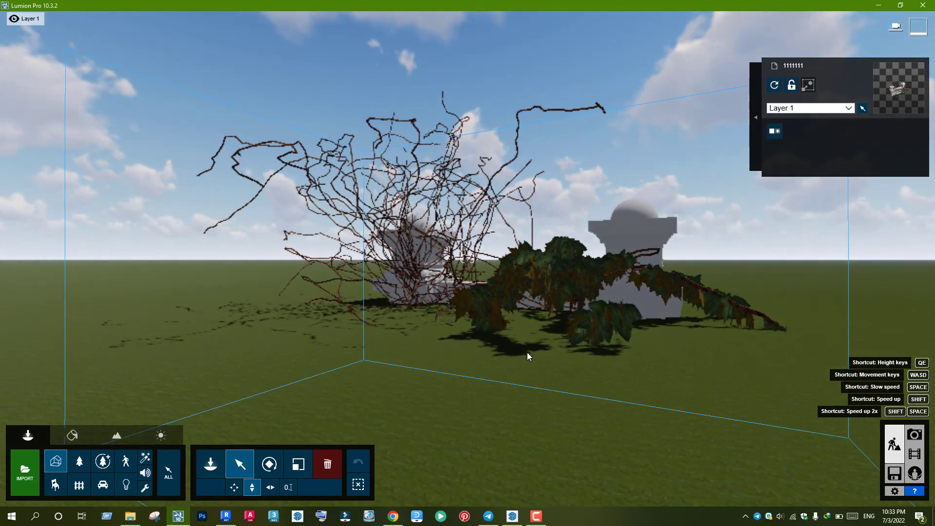
pyautogui.press('s')
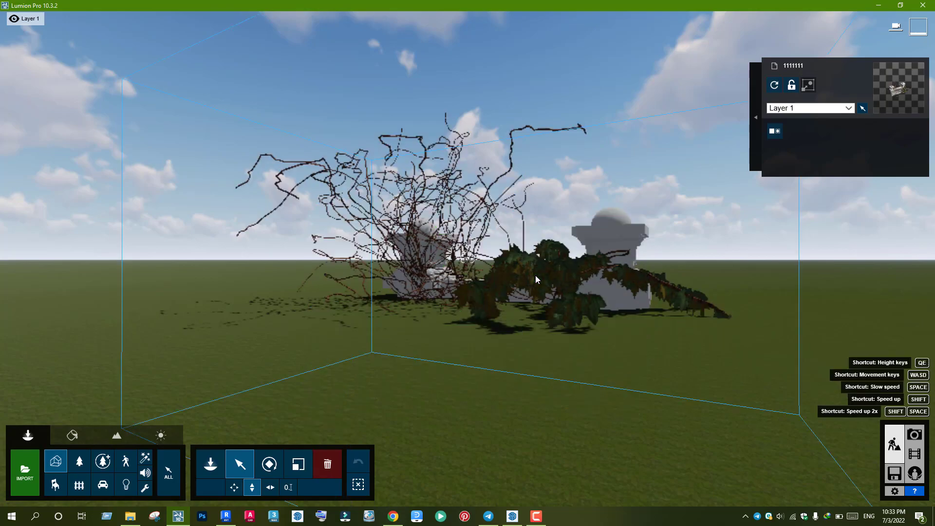
pyautogui.press('w')
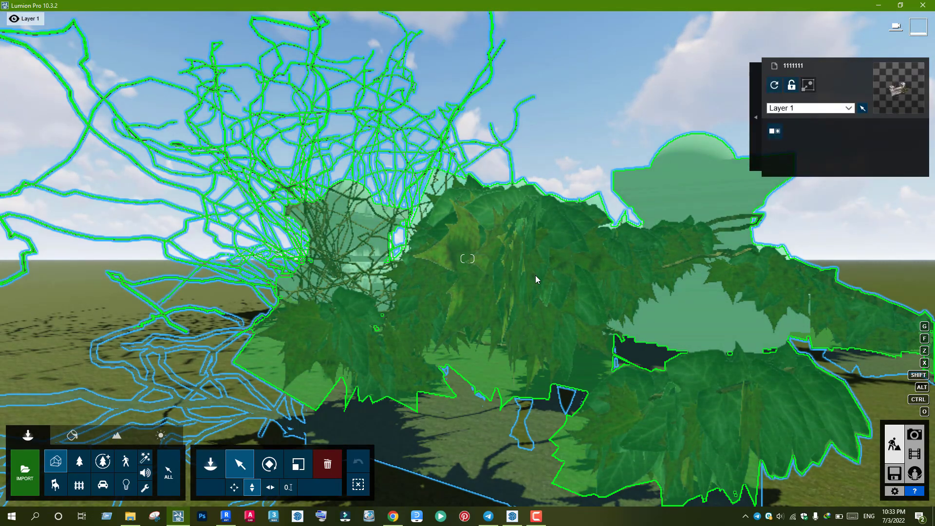
pyautogui.press('w')
pyautogui.press('s')
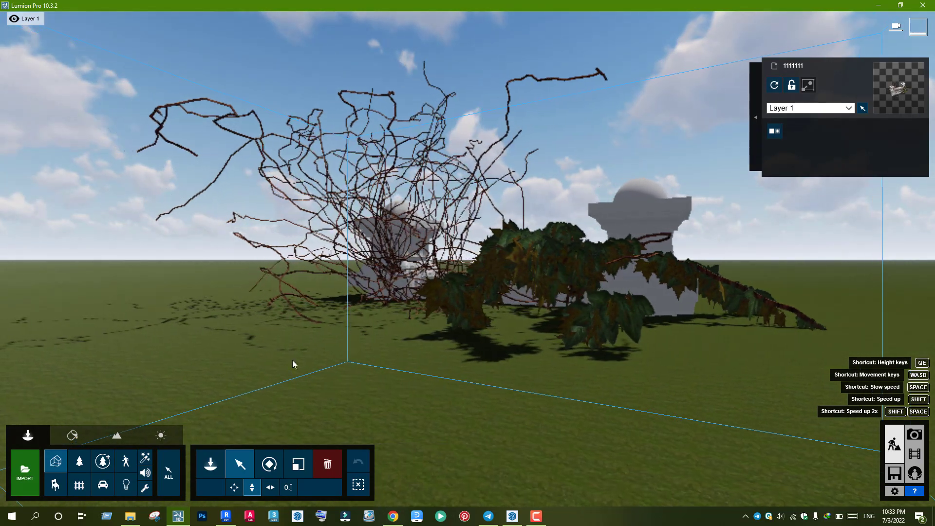
# Step: Apply the Leaves4 foliage material from Various to the imported ivy stems
pyautogui.click(72, 435)
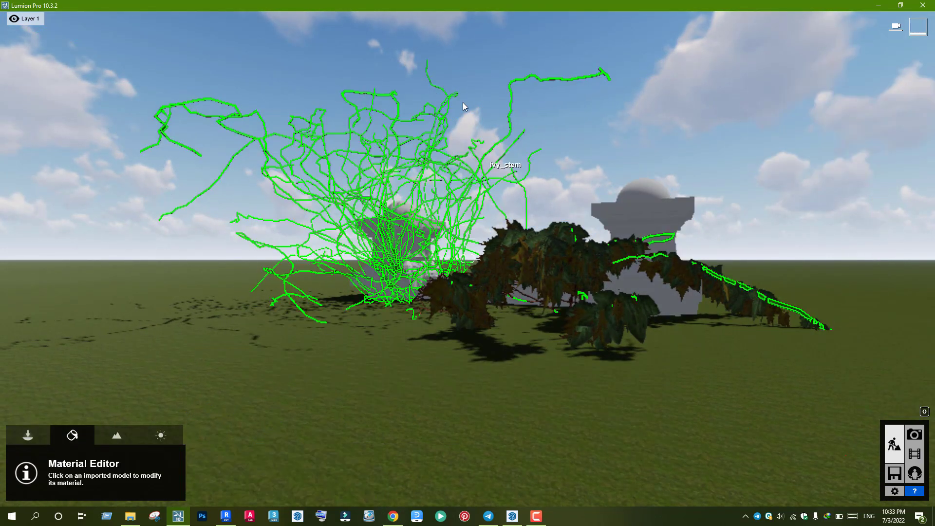
pyautogui.click(430, 140)
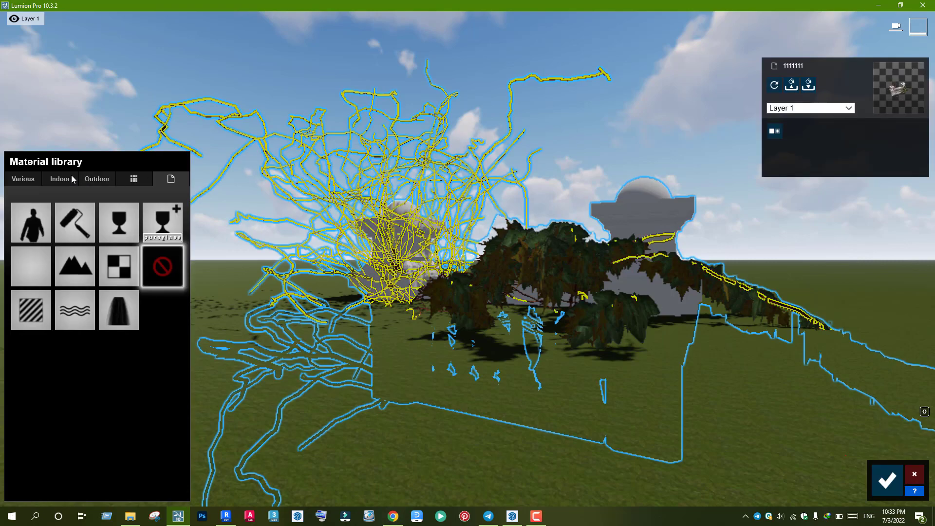
pyautogui.click(28, 180)
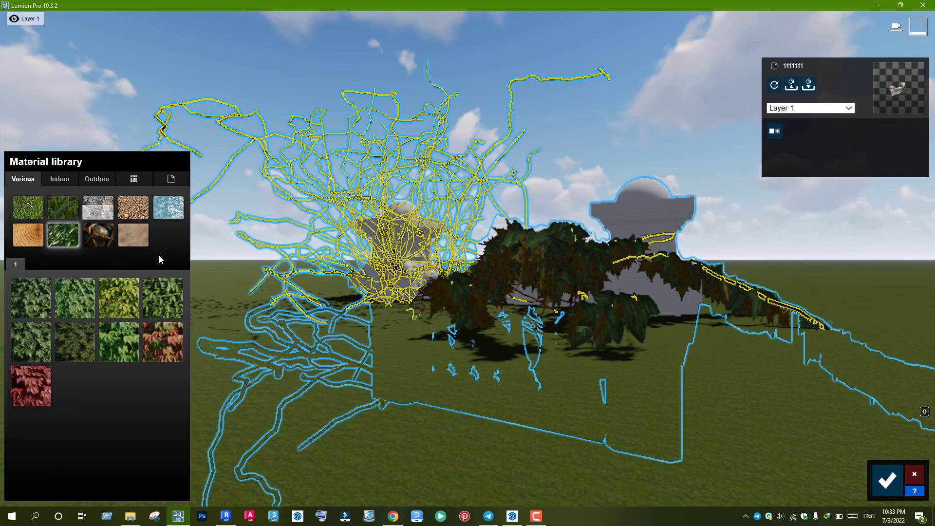
pyautogui.click(161, 294)
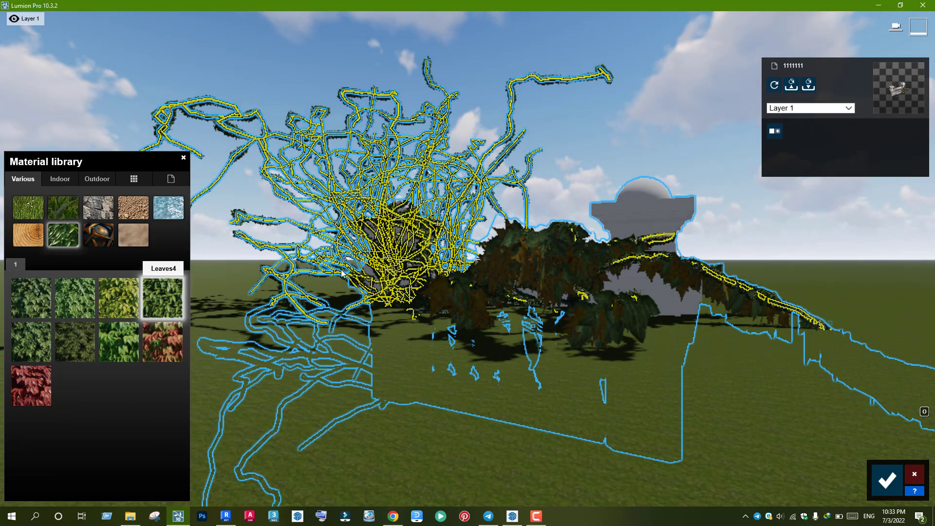
pyautogui.click(160, 299)
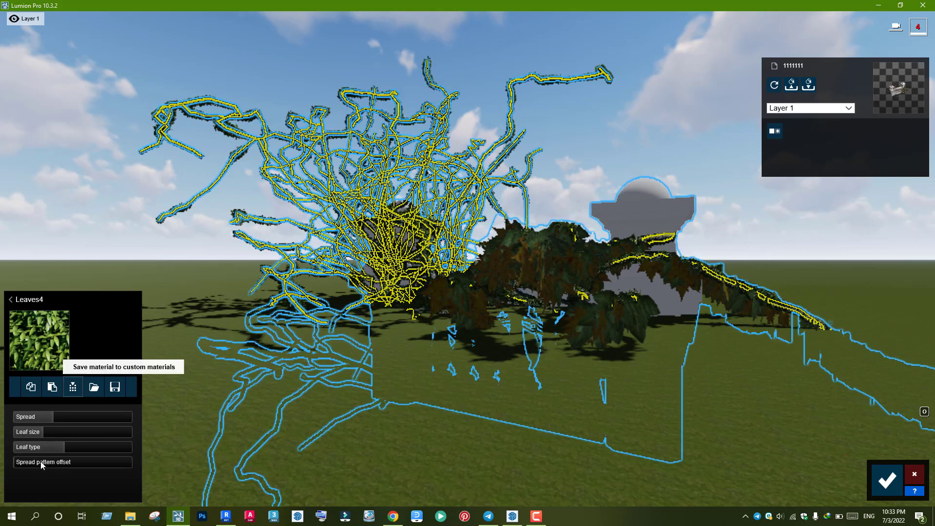
pyautogui.moveTo(72, 416)
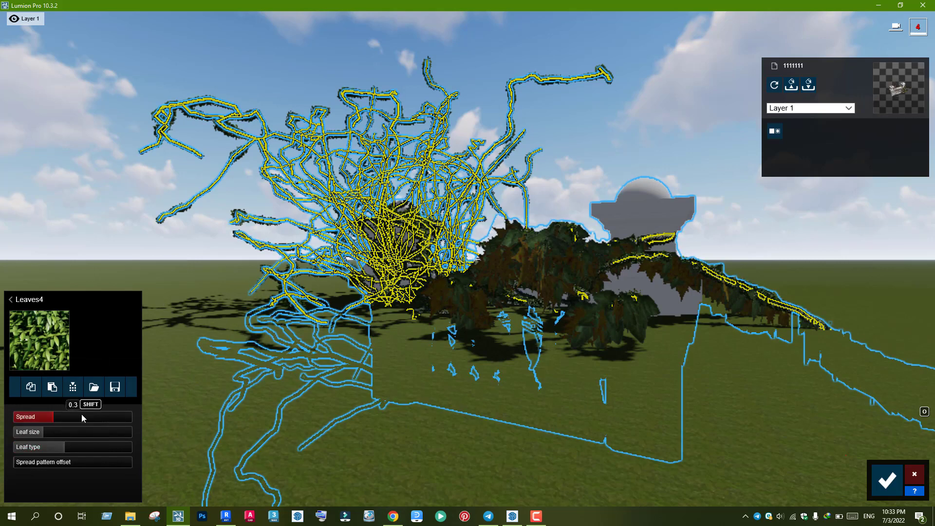
# Step: Set the Leaves4 Spread to 0.3 and Leaf size to 0.4, then accept
pyautogui.click(83, 415)
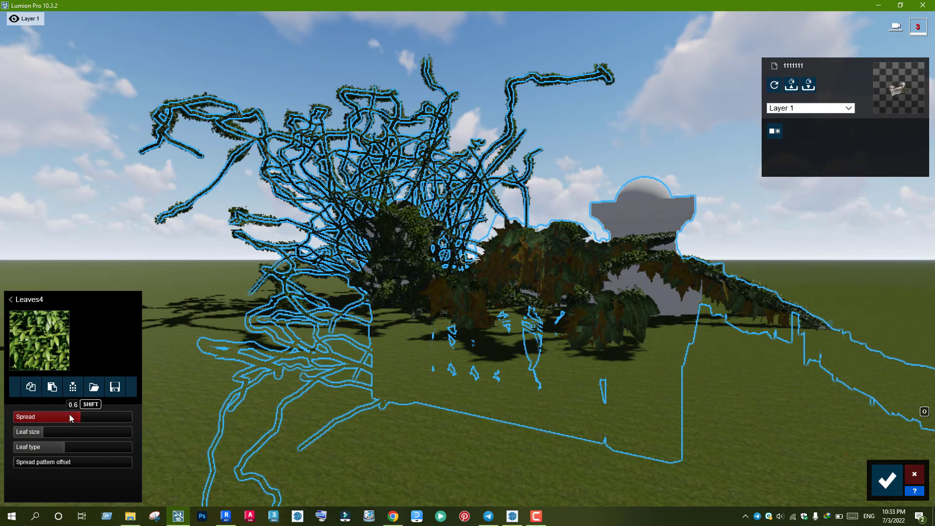
pyautogui.moveTo(57, 429); pyautogui.dragTo(60, 438)
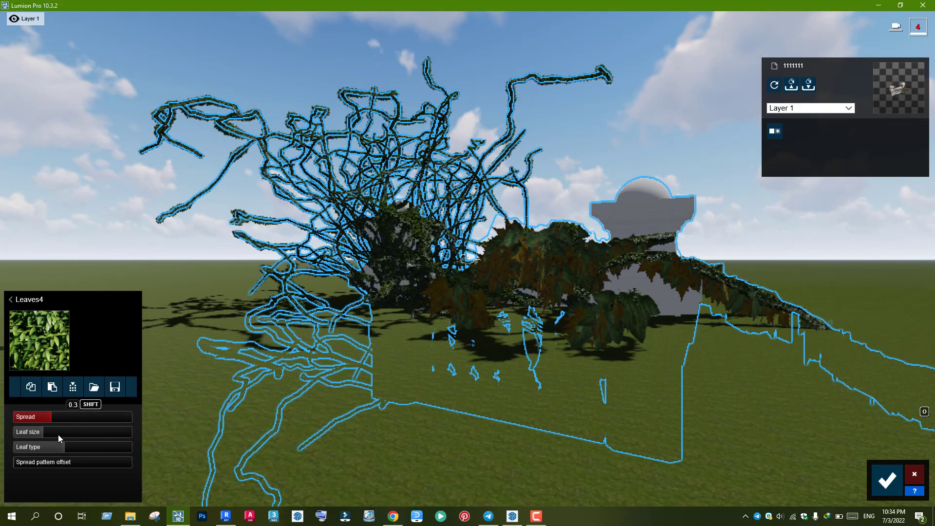
pyautogui.click(43, 436)
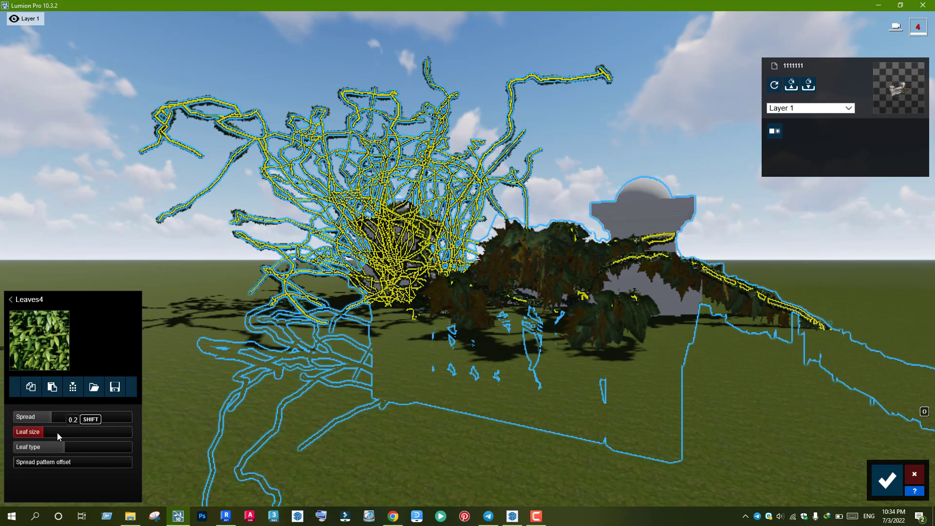
pyautogui.click(61, 432)
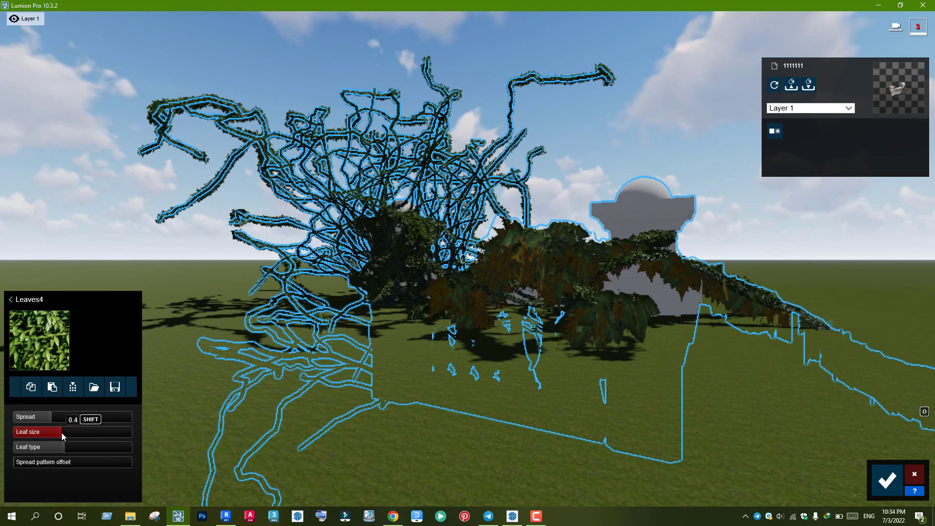
pyautogui.click(887, 482)
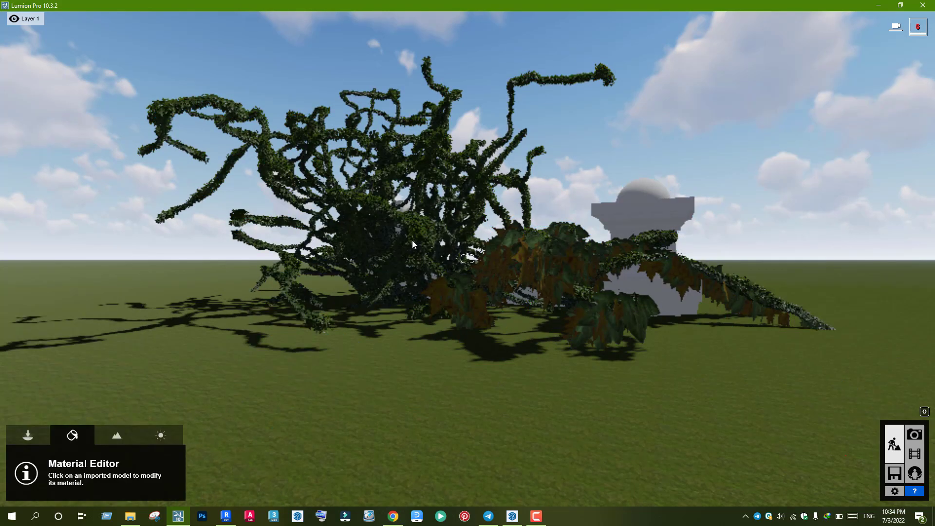
pyautogui.moveTo(412, 241); pyautogui.dragTo(411, 241, button='right')
pyautogui.press('w')
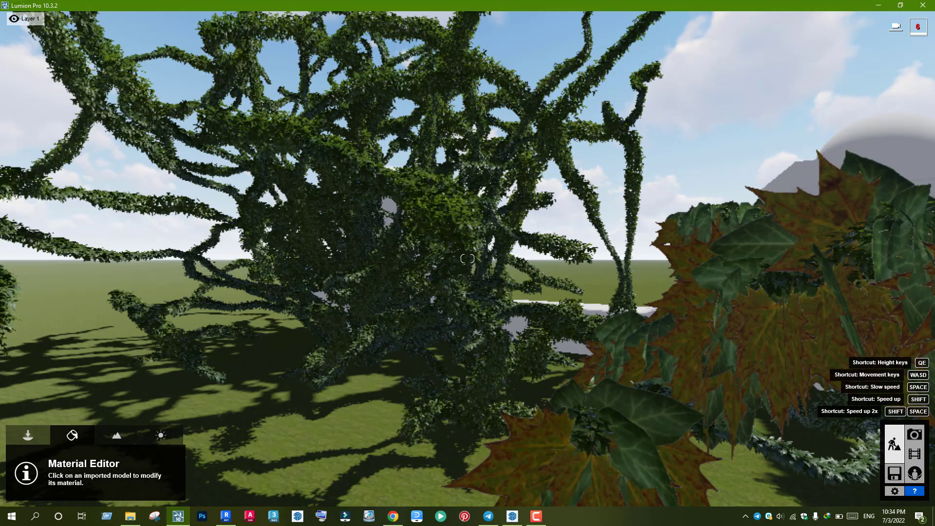
pyautogui.press('w')
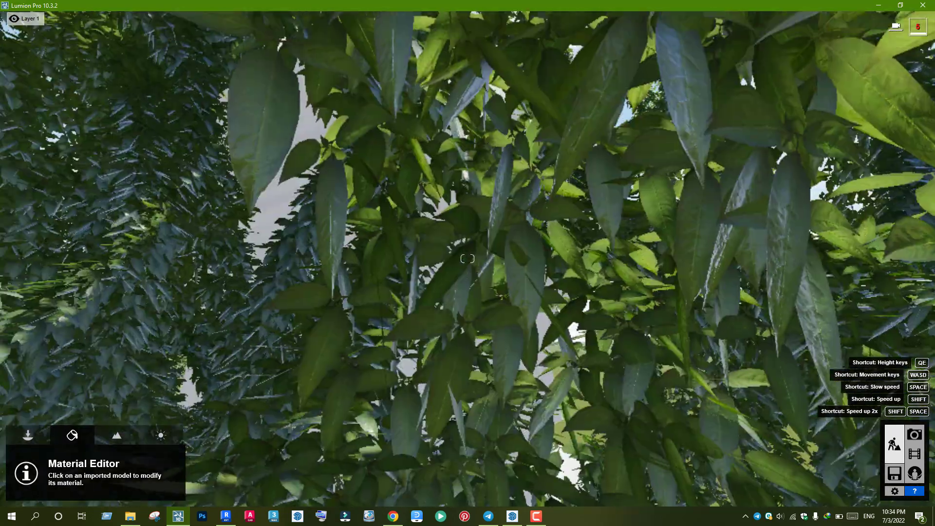
pyautogui.press('w')
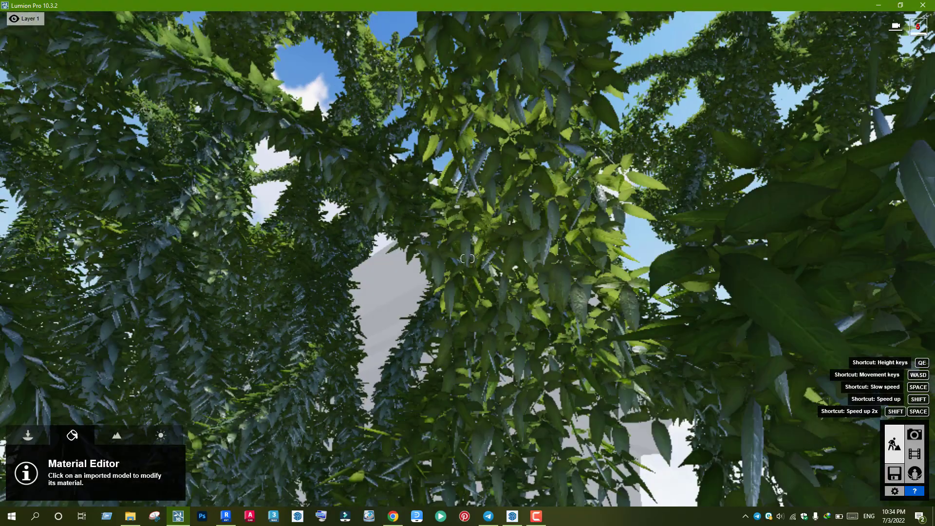
pyautogui.press('w')
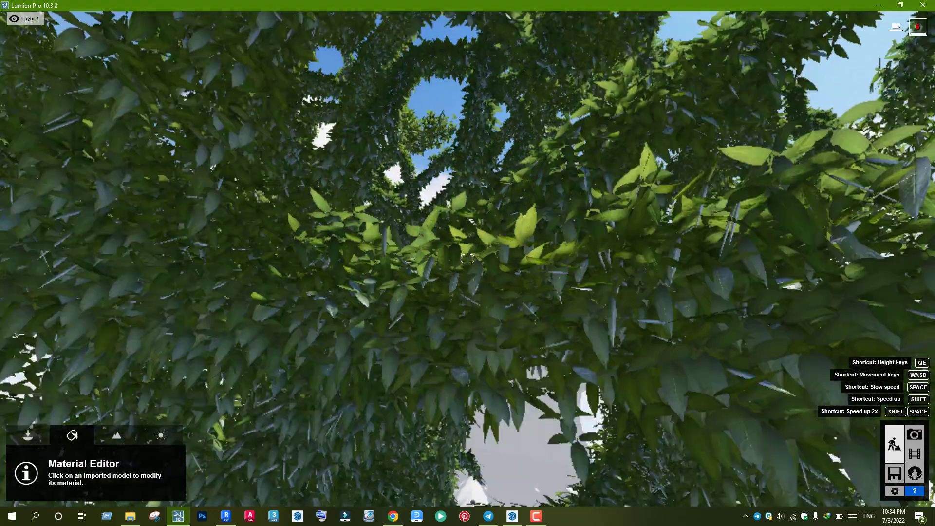
pyautogui.press('w')
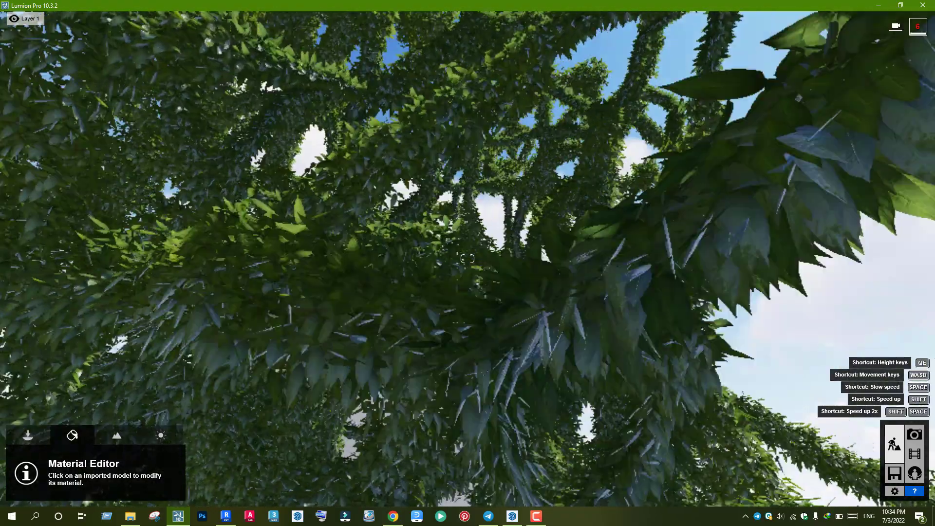
pyautogui.press('w')
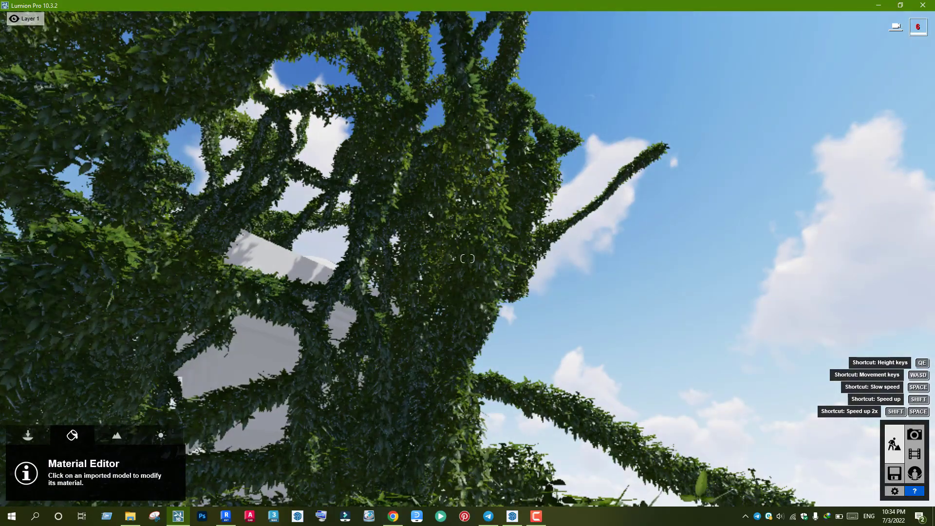
pyautogui.press('w')
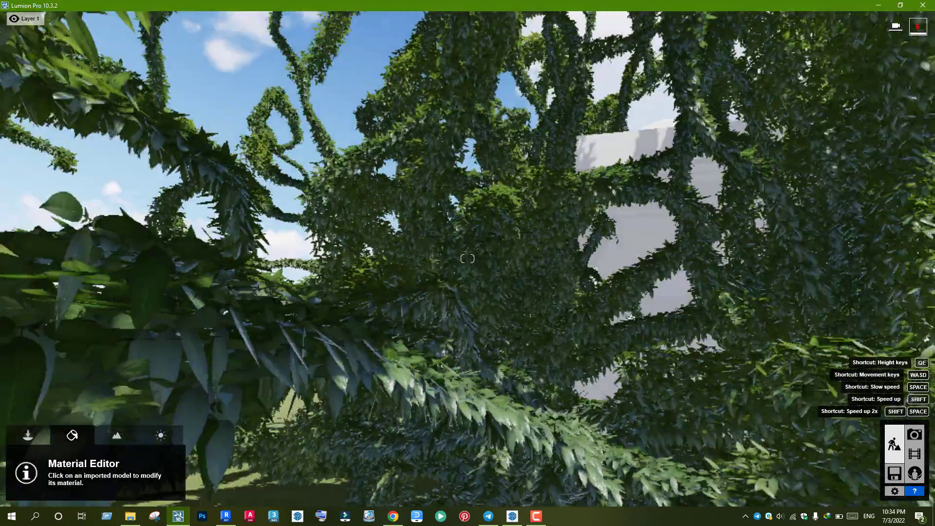
pyautogui.press('w')
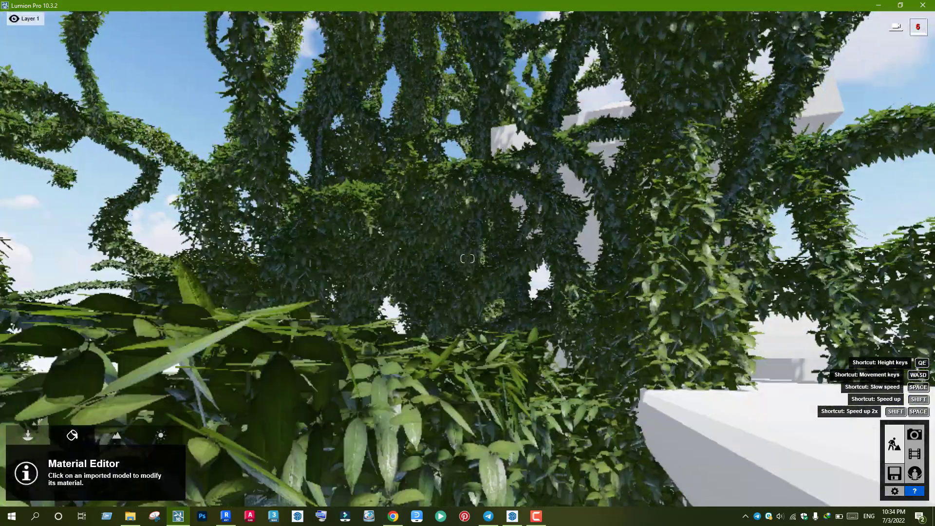
pyautogui.press('w')
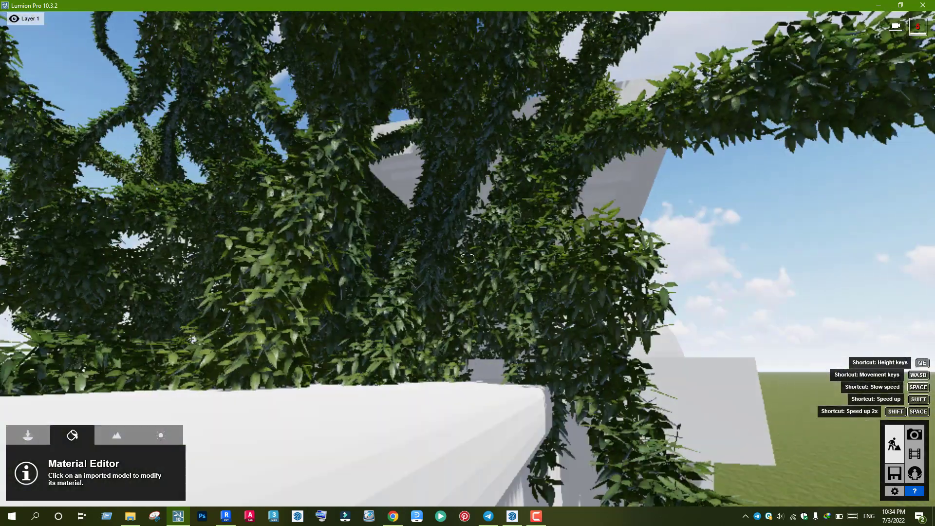
pyautogui.press('w')
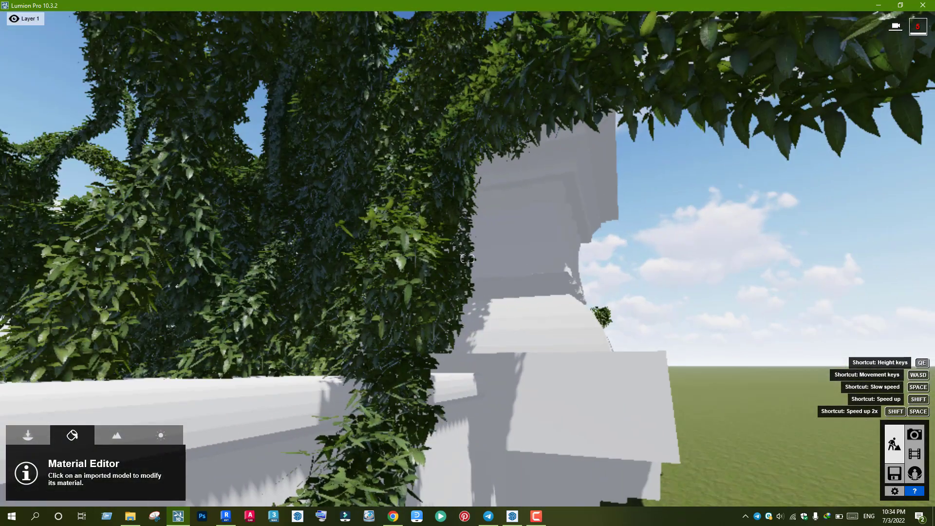
pyautogui.press('w')
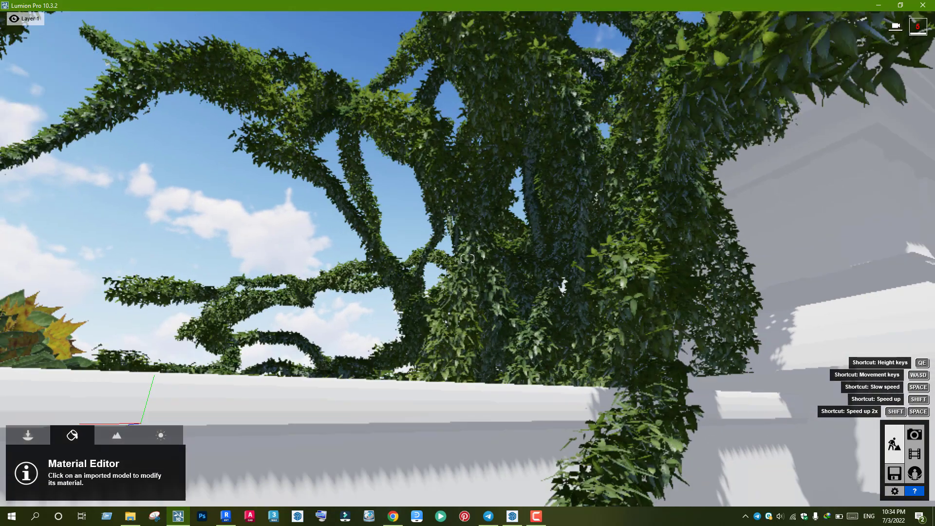
pyautogui.press('s')
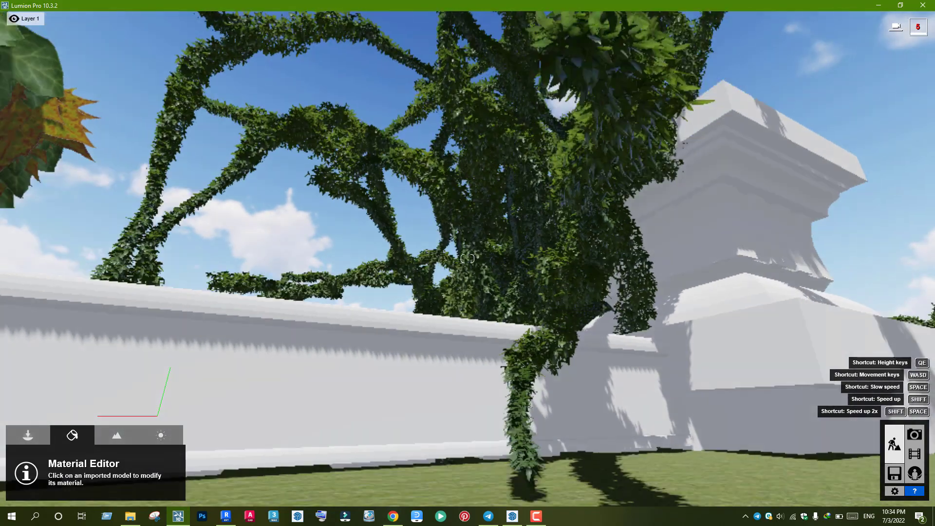
pyautogui.press('s')
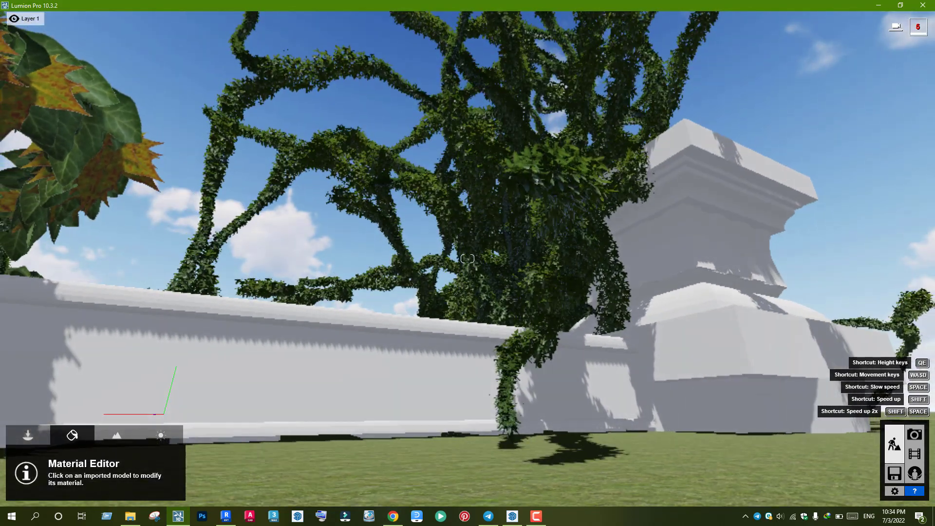
pyautogui.press('s')
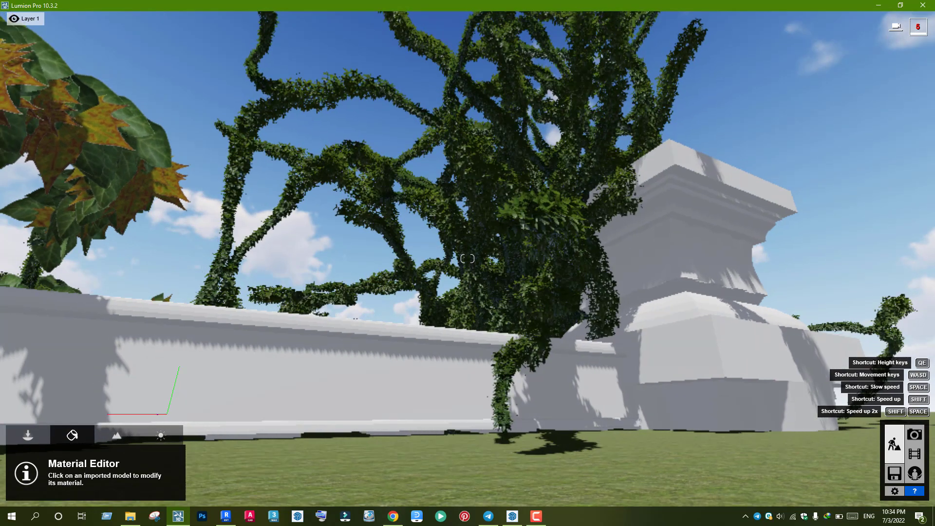